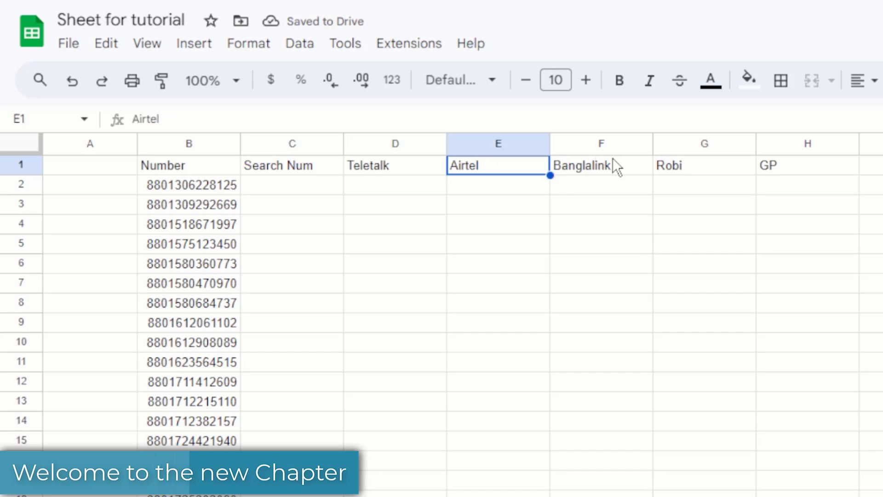
Switch to the Facebook page inbox and read the client's request about splitting mobile numbers, including the shared spreadsheet link
click(721, 166)
click(802, 169)
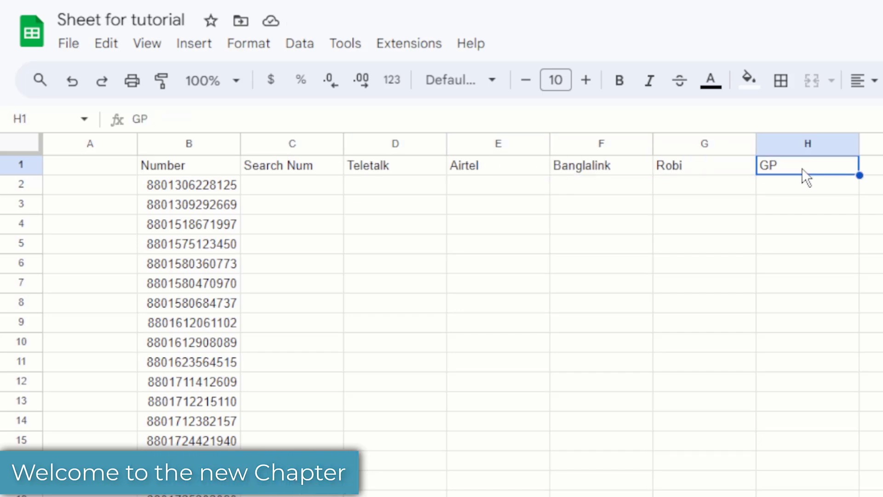
key(alt+Tab)
key(alt+Tab)
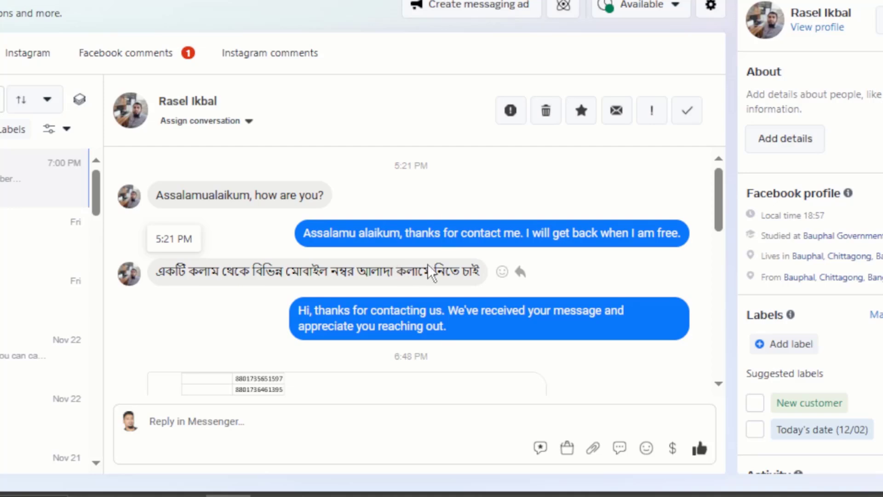
scroll(388, 269, down, 5)
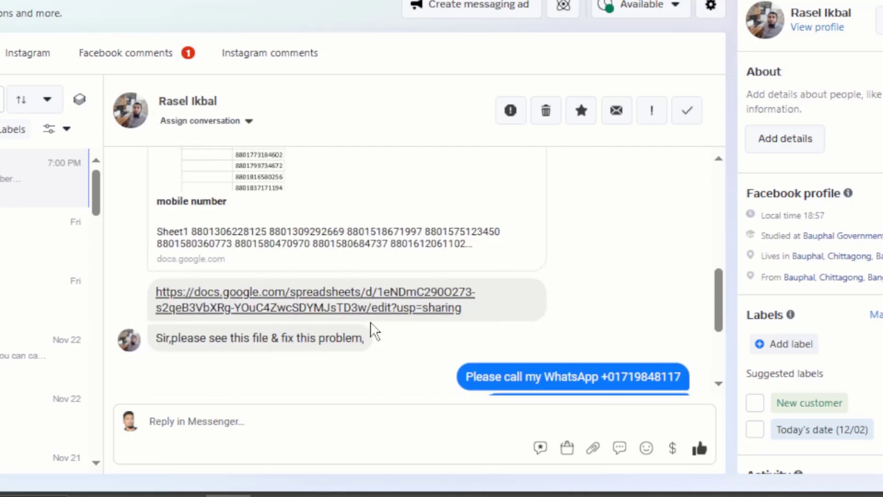
scroll(370, 322, up, 2)
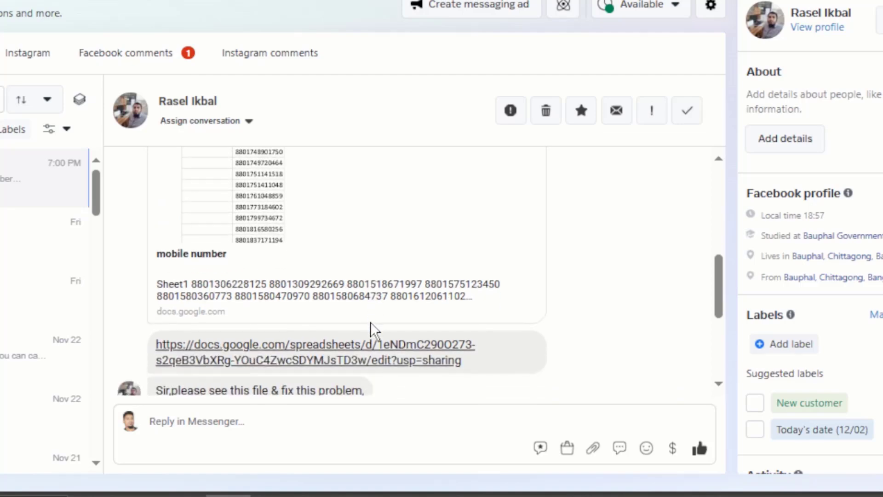
scroll(371, 327, down, 3)
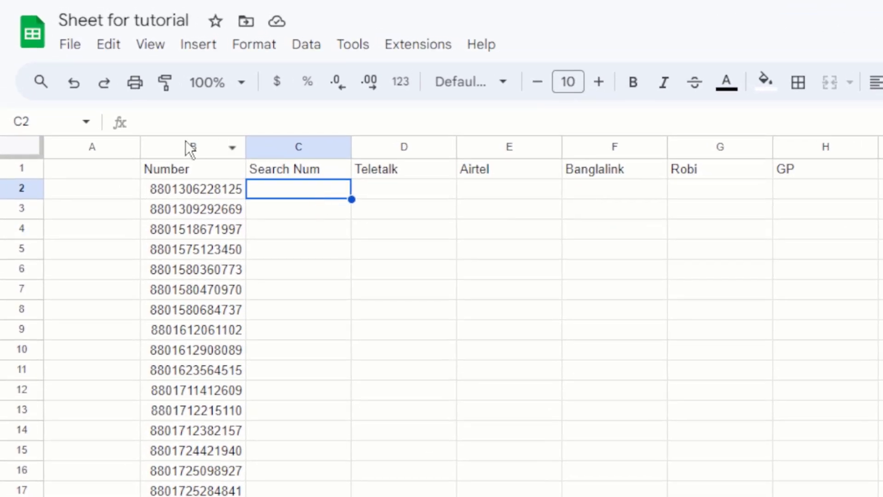
Back in the spreadsheet, examine the Number column and the operator headings beside it
click(186, 143)
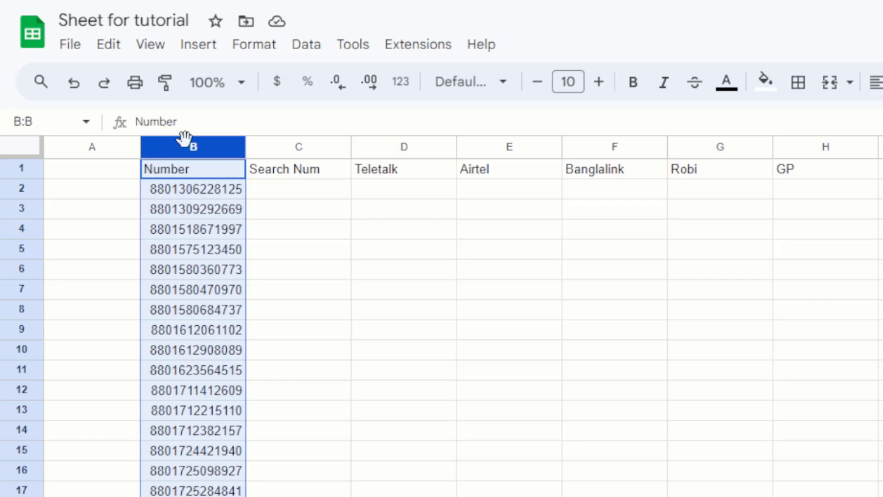
click(399, 192)
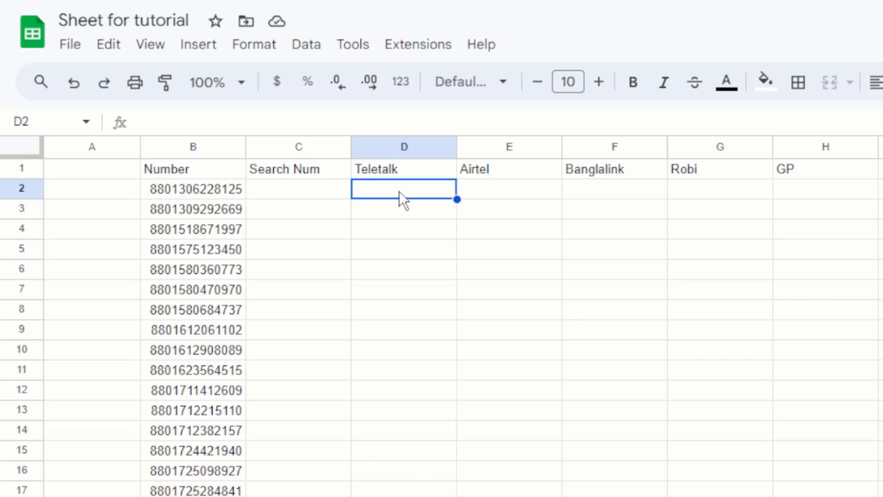
click(203, 151)
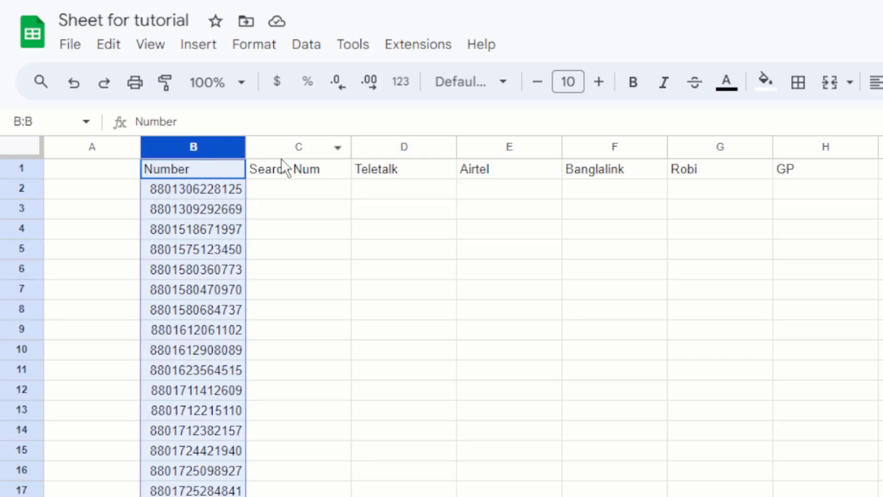
click(322, 154)
click(443, 172)
click(592, 177)
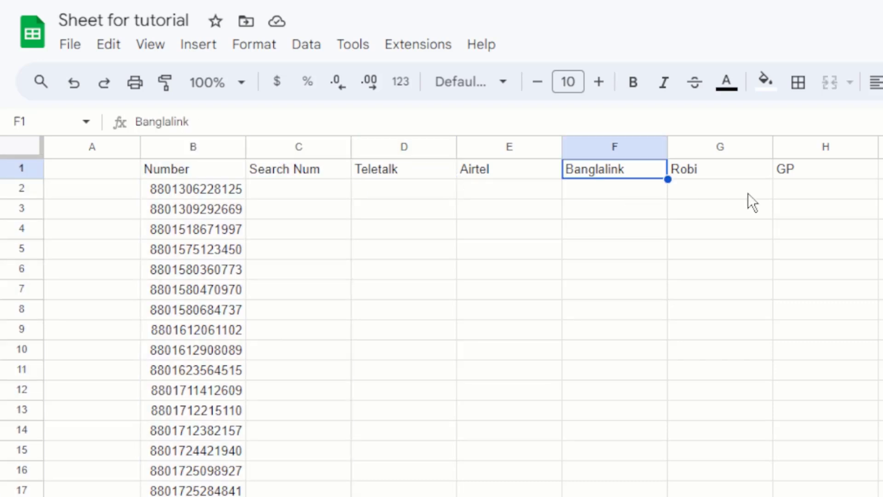
click(748, 193)
Enter =LEFT(B2,5) in C2 to extract the number prefix, and accept the suggested autofill for the rest of the Search Num column
click(285, 197)
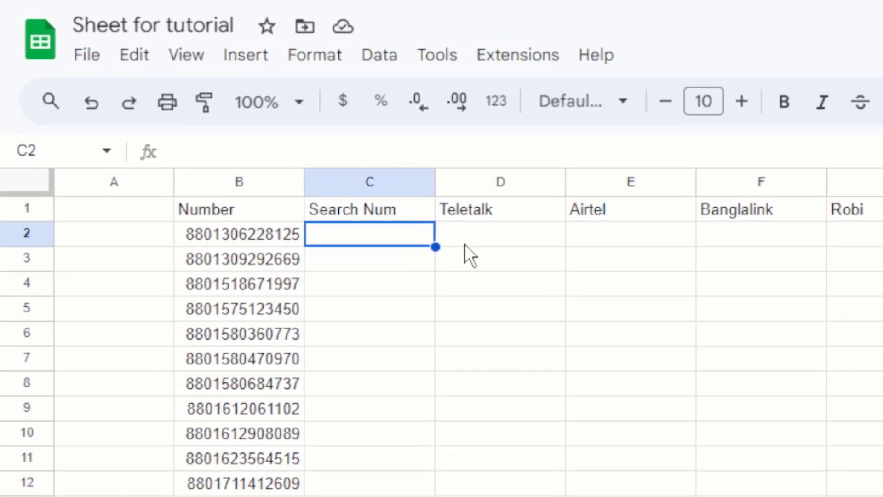
text(=l)
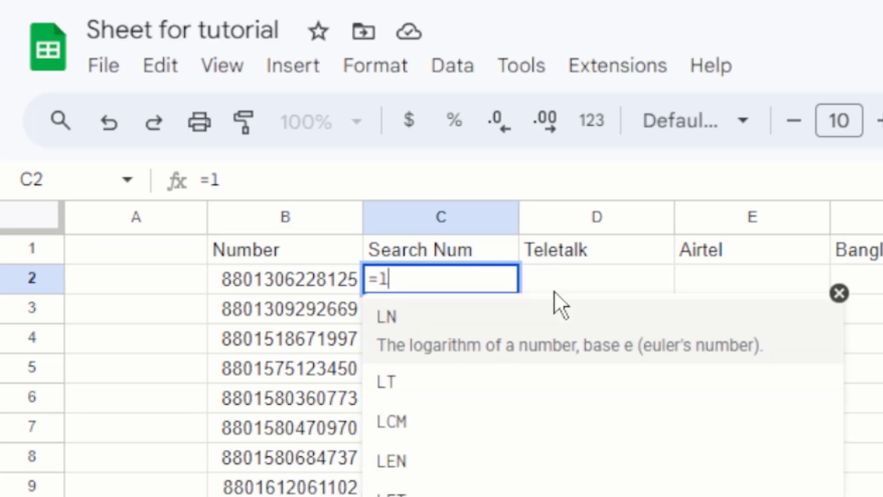
key(BackSpace)
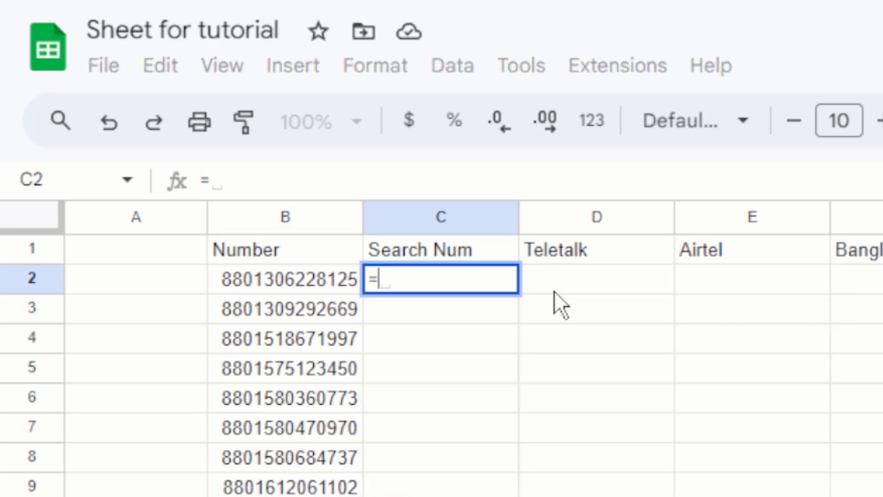
text(left)
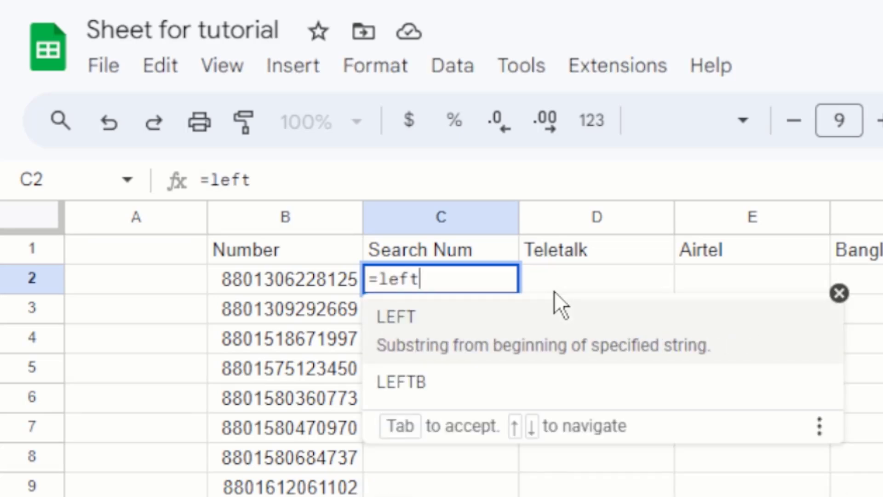
click(490, 346)
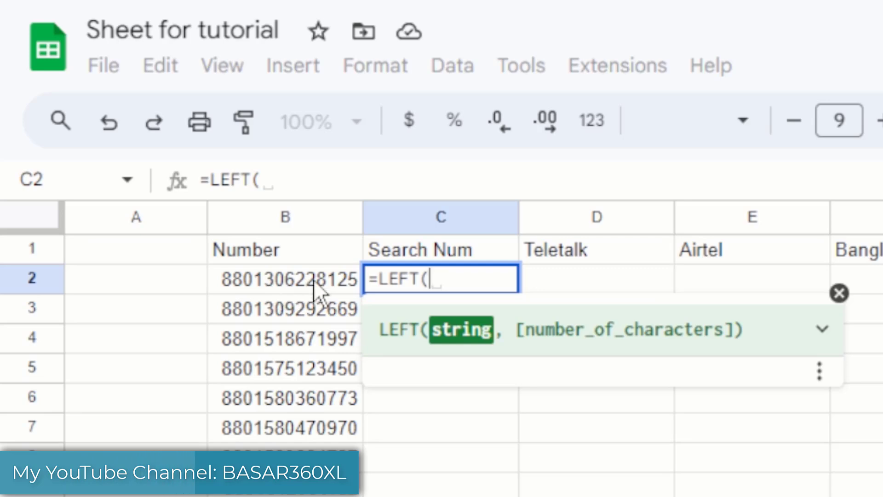
click(295, 284)
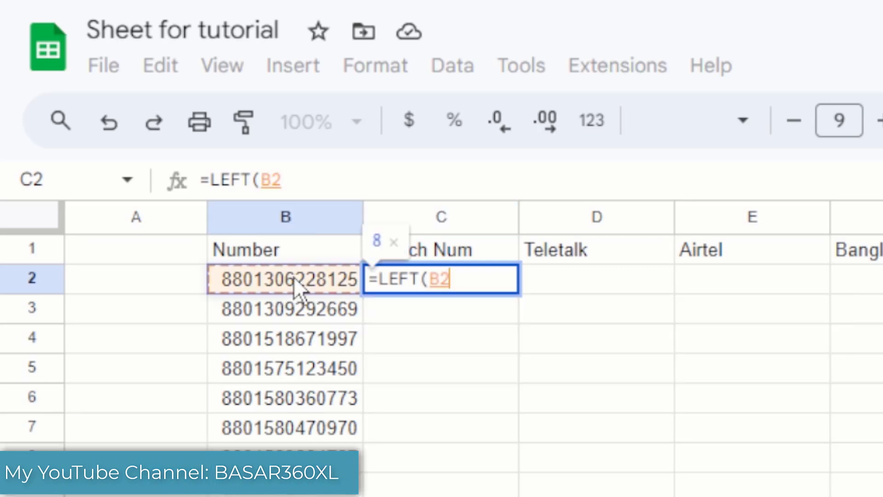
text(,)
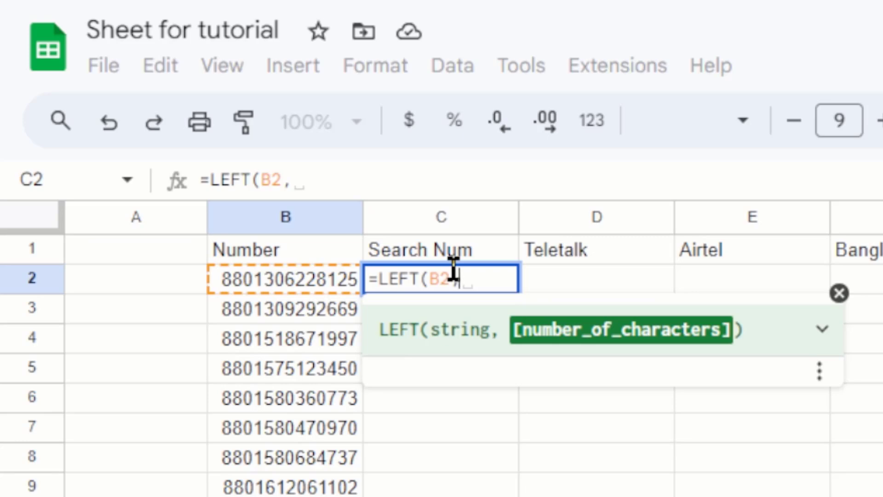
text(2)
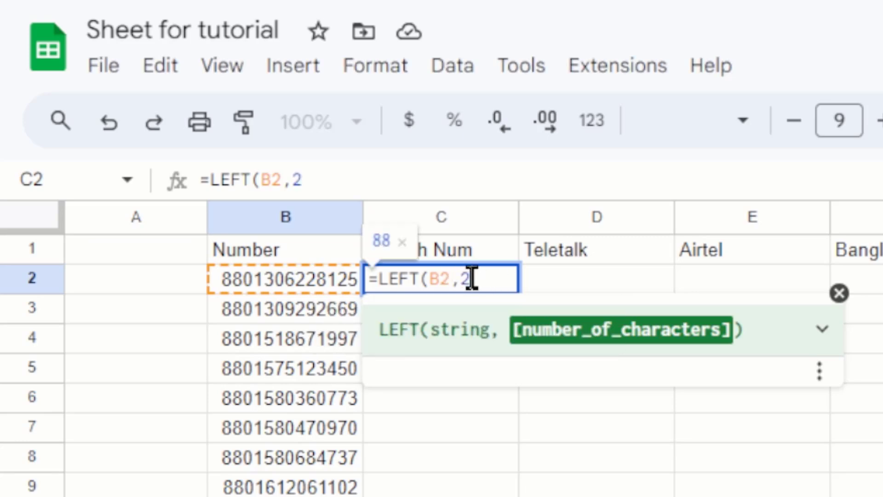
key(BackSpace)
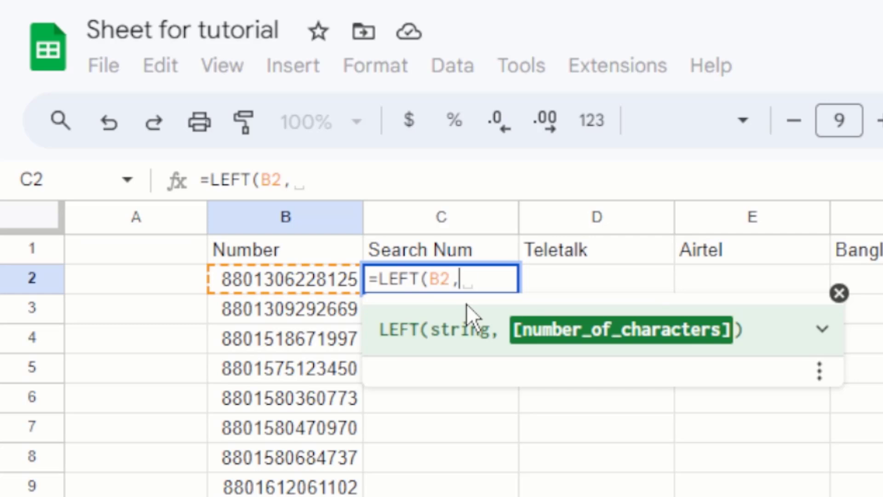
text(5)
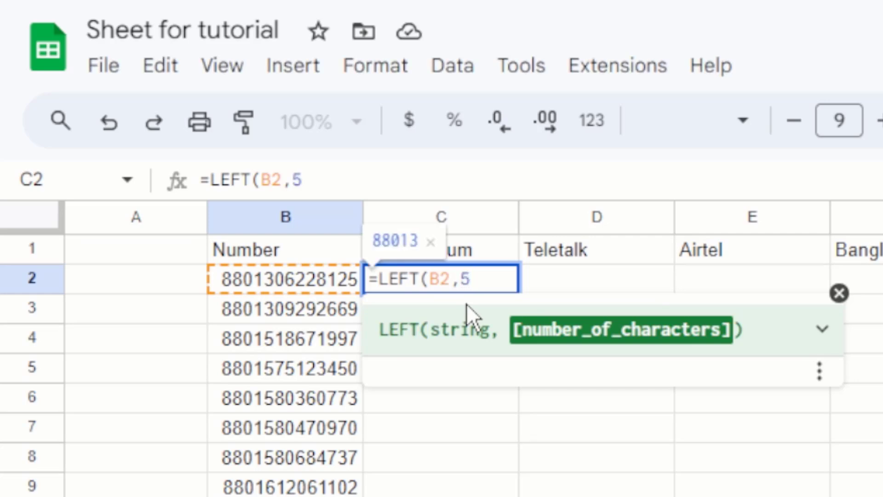
text())
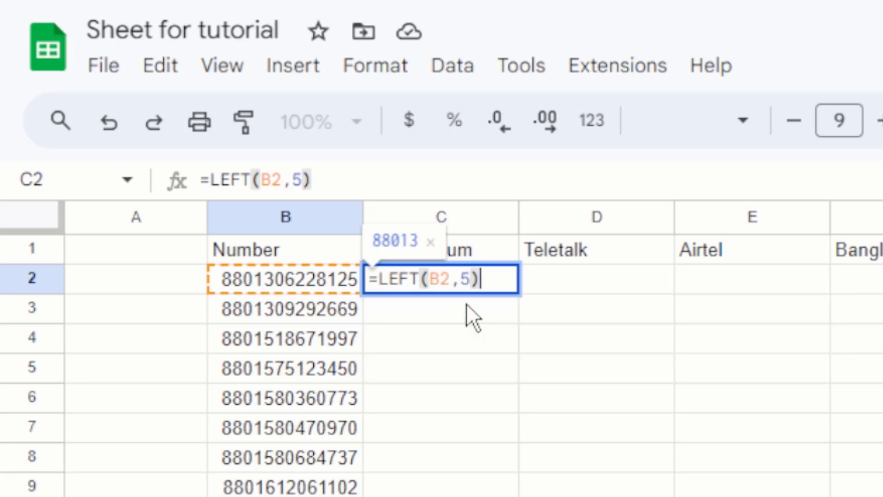
key(Return)
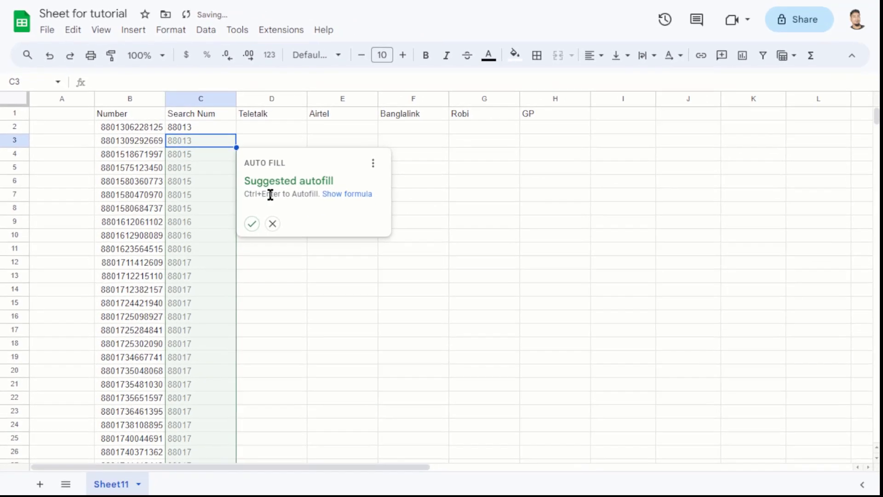
click(252, 224)
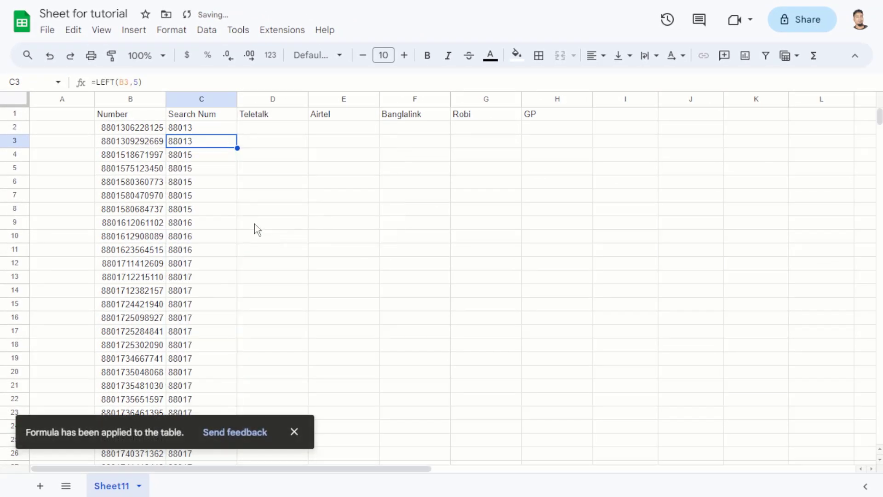
Review the extracted prefixes in the Search Num column and the operator headings from Teletalk to GP
click(179, 131)
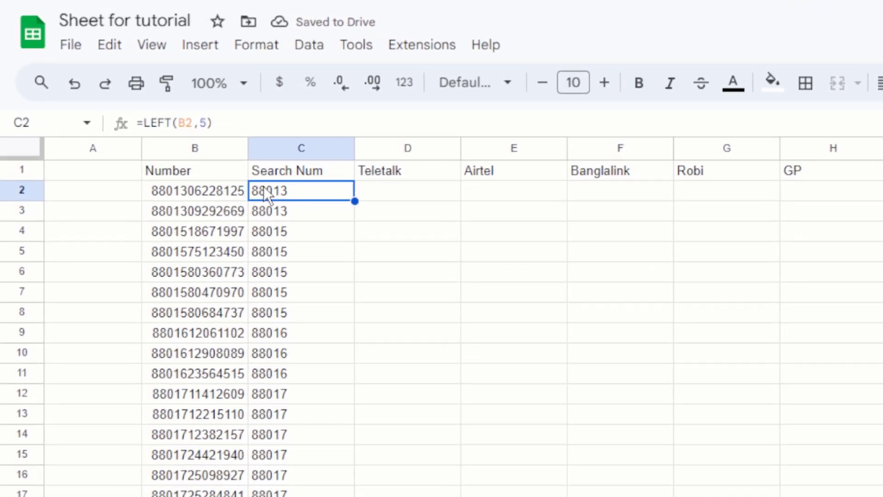
click(274, 278)
click(408, 190)
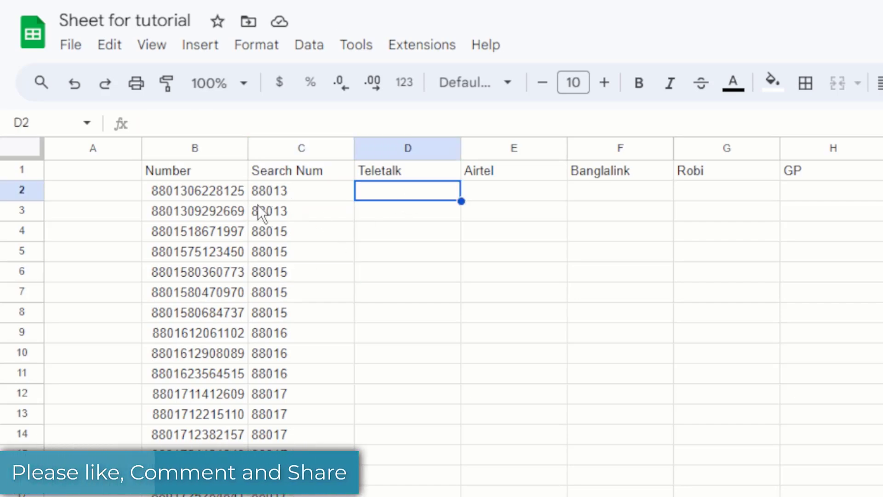
click(407, 276)
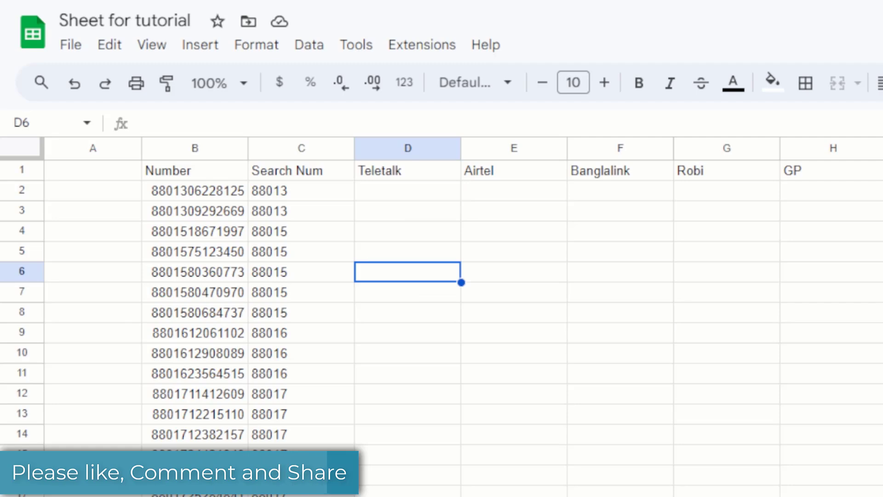
click(410, 176)
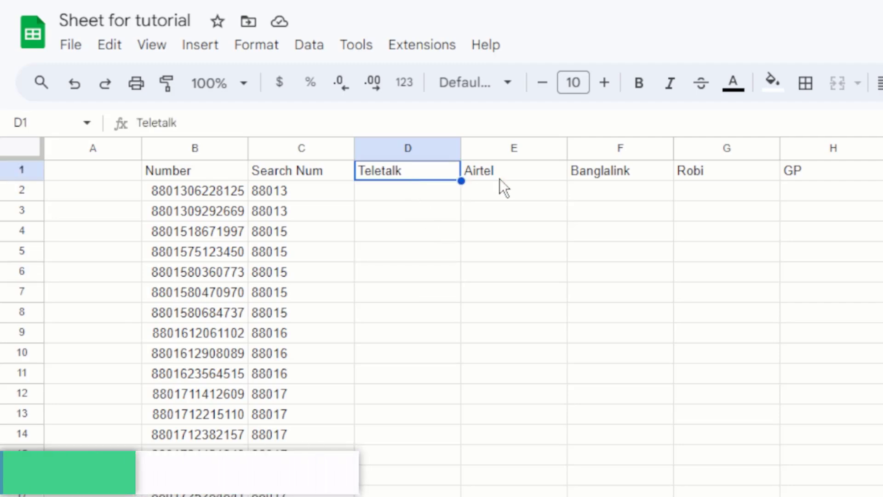
click(551, 178)
click(645, 176)
click(773, 176)
click(816, 173)
Start a FILTER formula in D2 under Teletalk, using the whole Number column B:B as the range
click(404, 186)
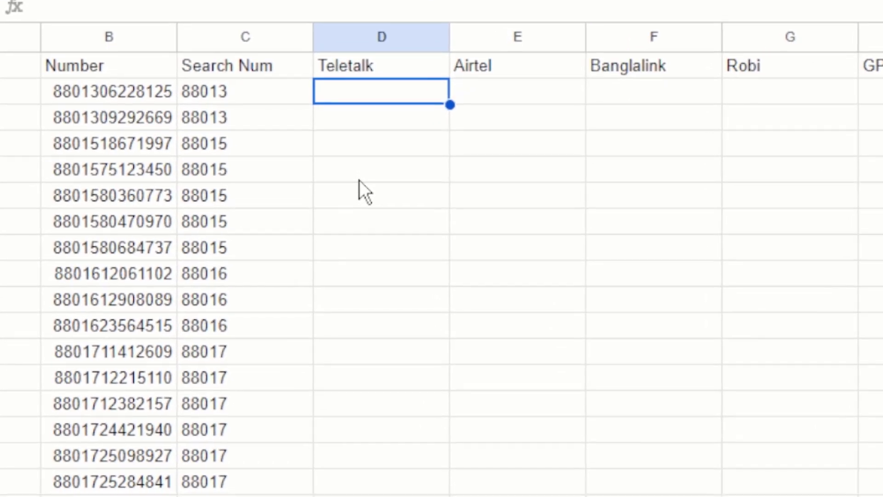
text(=)
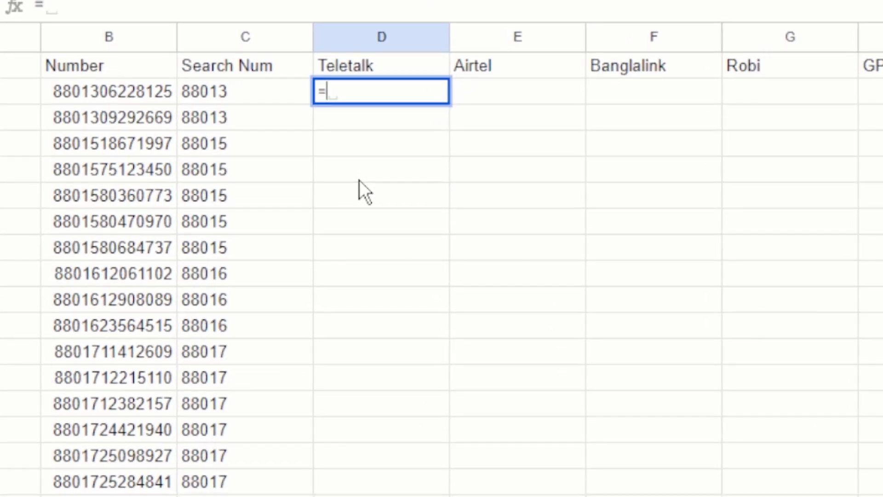
text(fil)
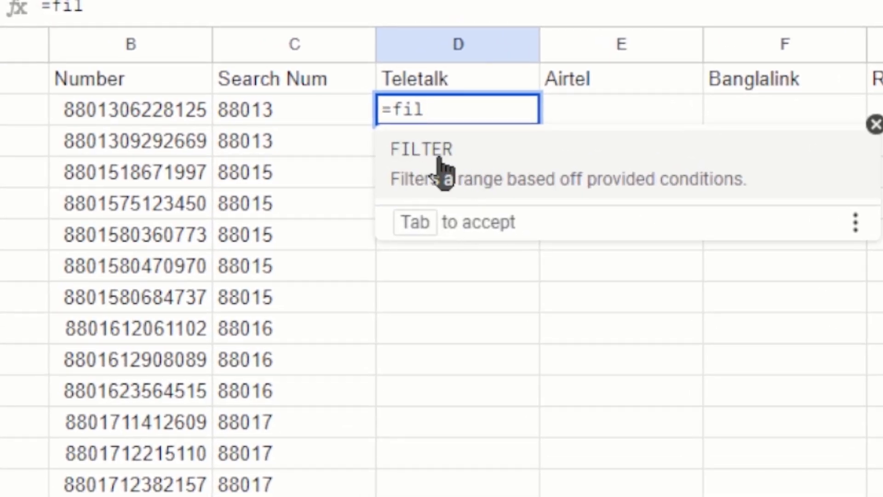
click(442, 171)
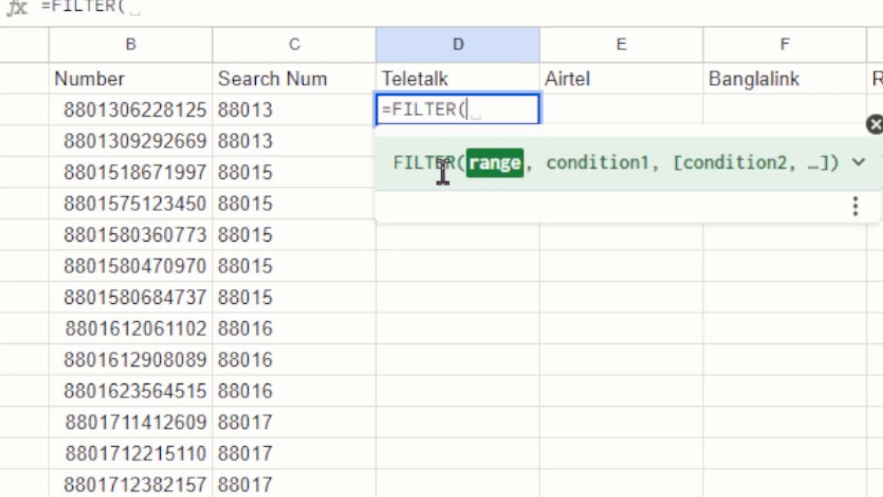
click(117, 45)
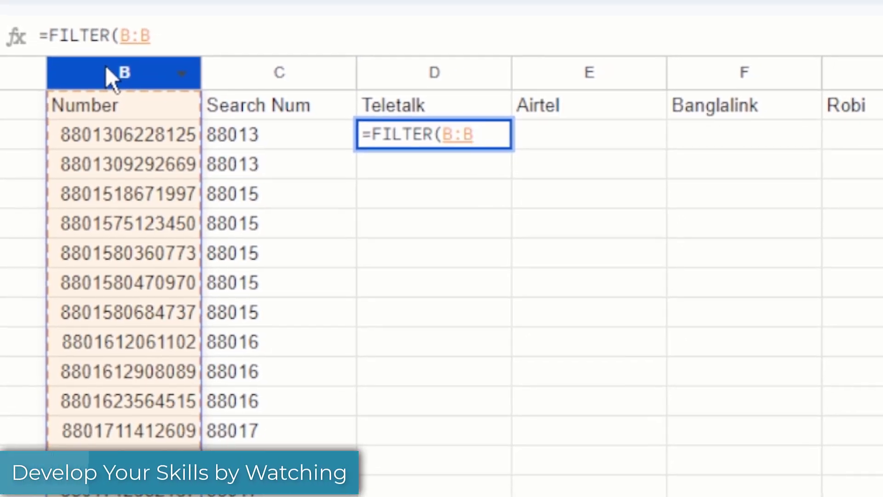
text(,)
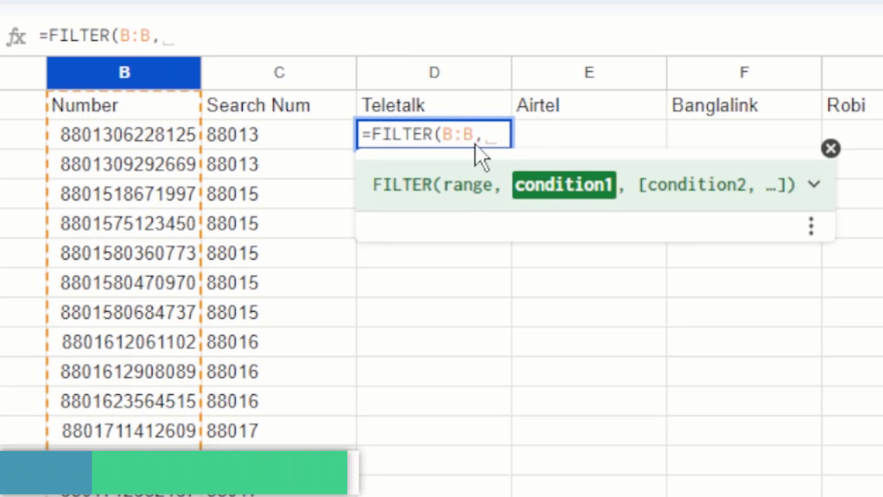
Complete the D2 formula with the Search Num condition so it reads =FILTER(B:B,C:C="88015")
click(260, 70)
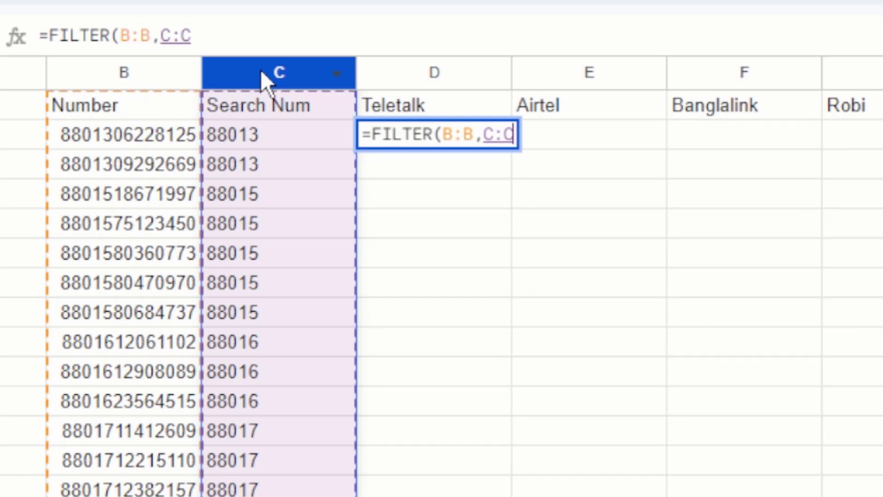
text(,)
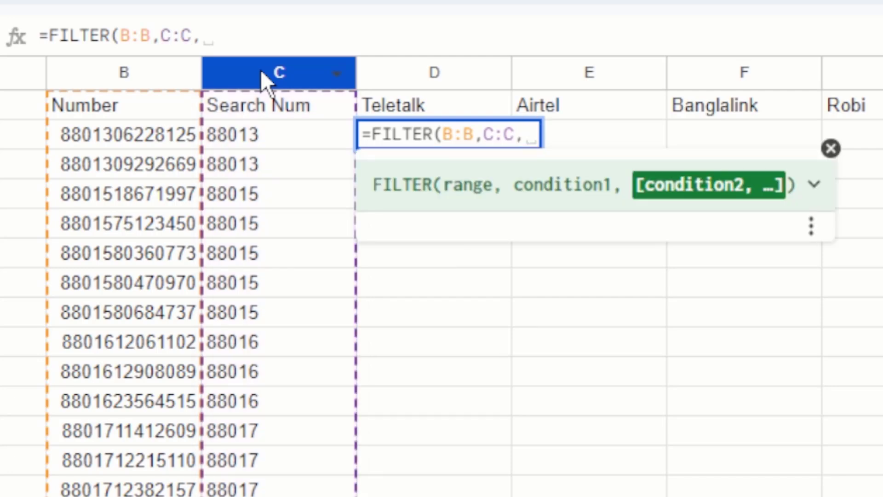
key(BackSpace)
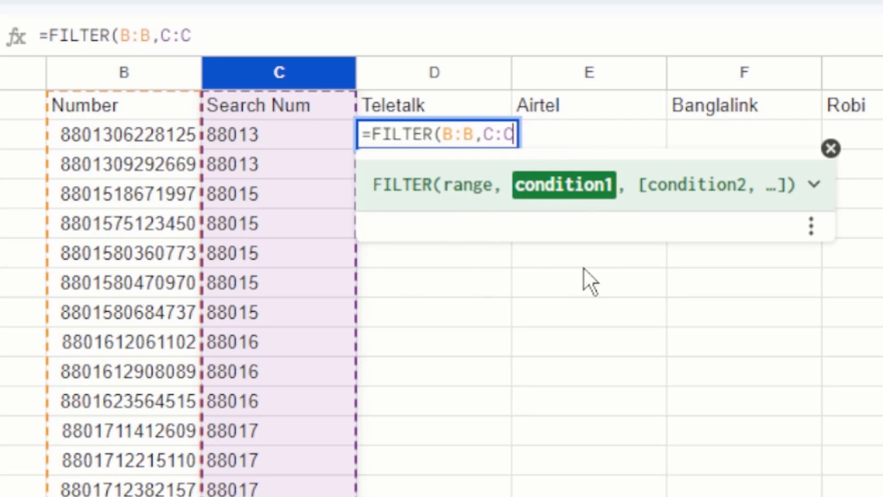
text(=)
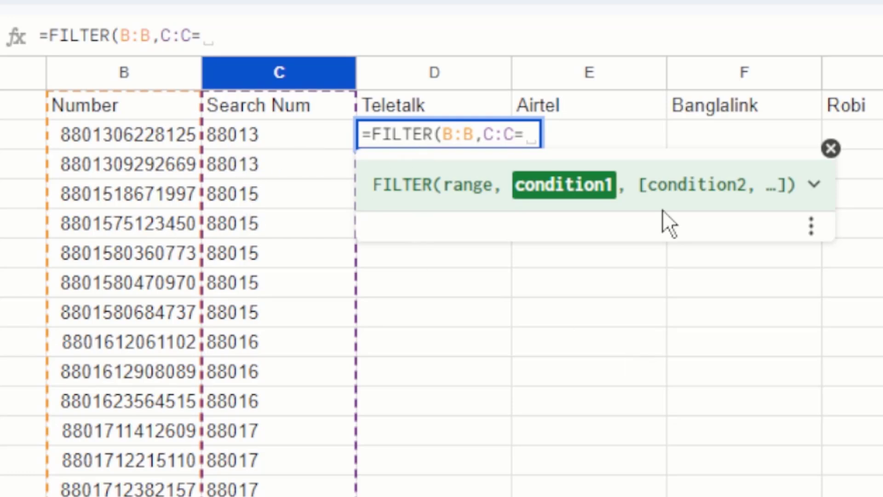
text(")
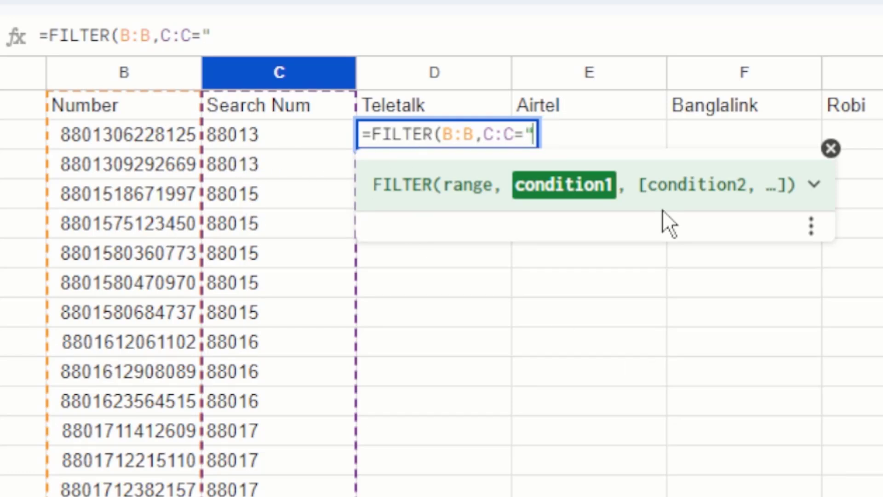
text(88)
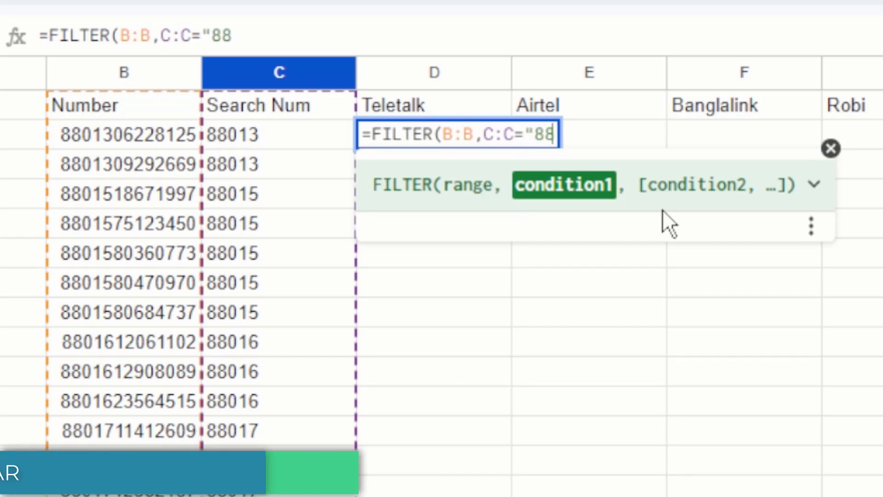
text(0)
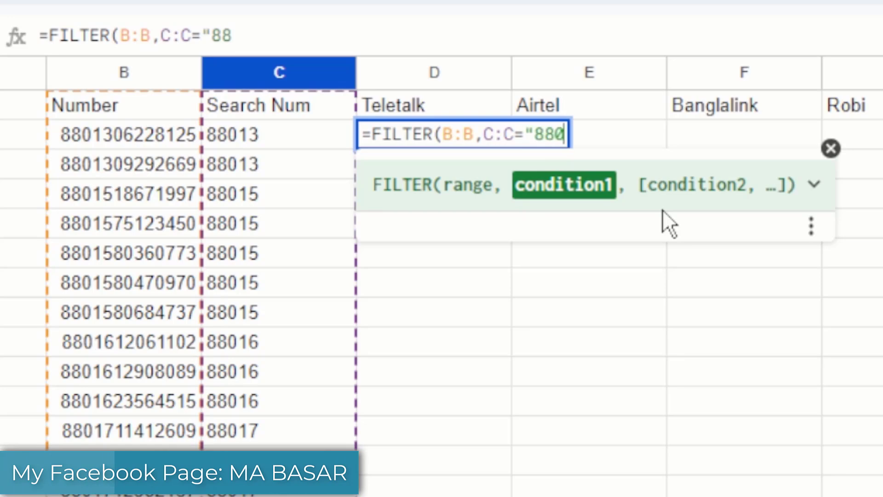
text(15)
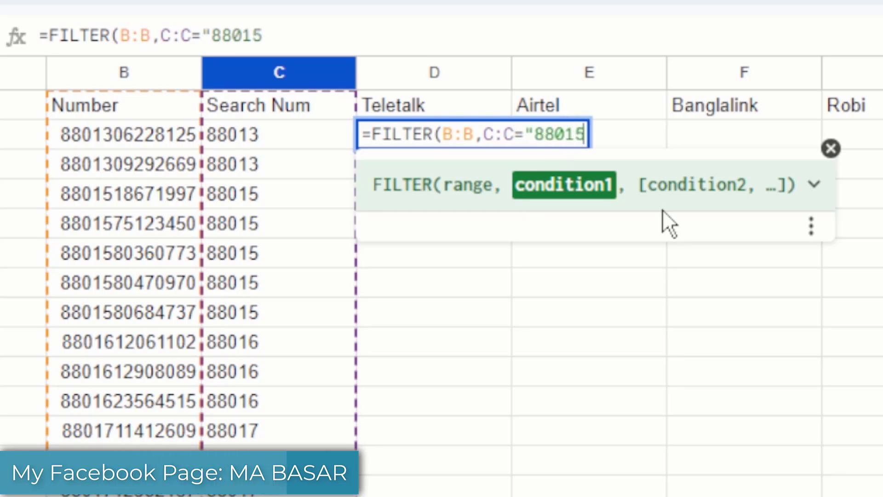
text(")
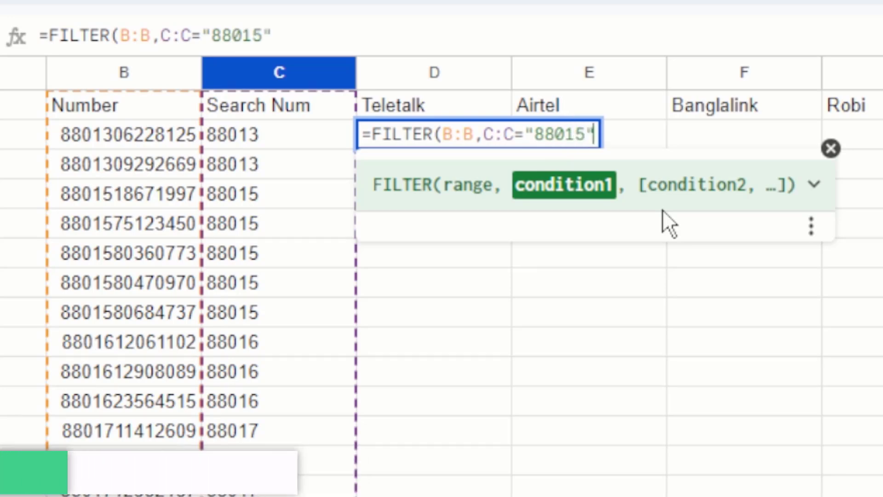
text())
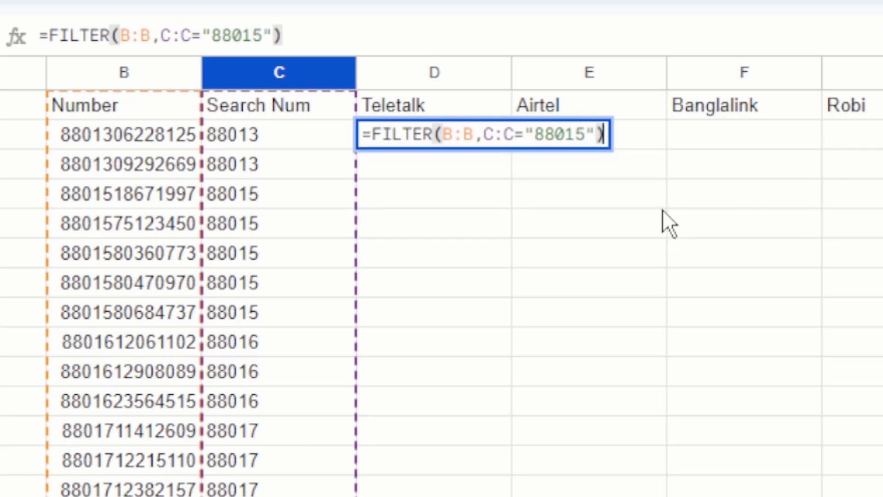
key(Return)
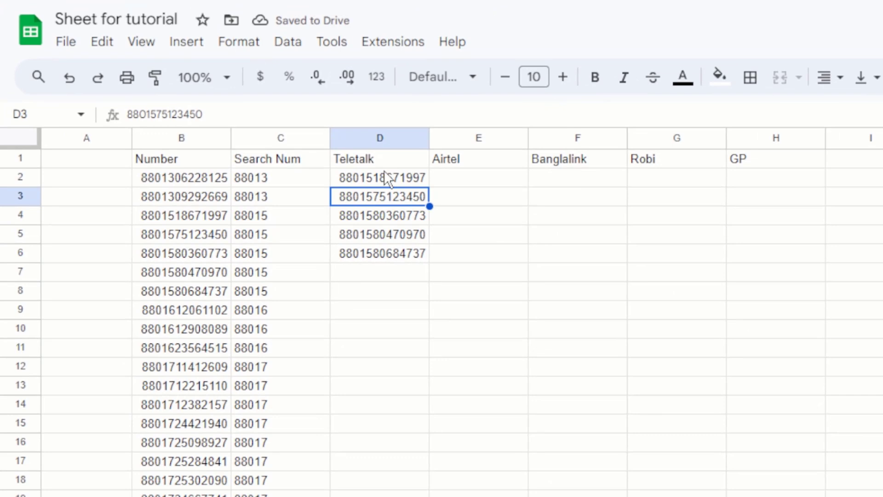
Check the filtered numbers in D2:D6 against the Number column, and look over the Airtel and Banglalink columns beside them
click(386, 180)
click(423, 215)
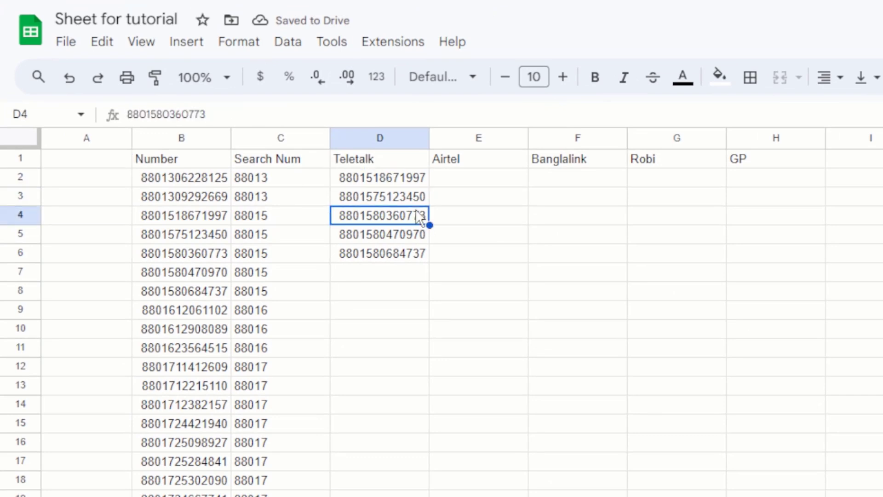
click(388, 184)
drag(388, 184, 386, 260)
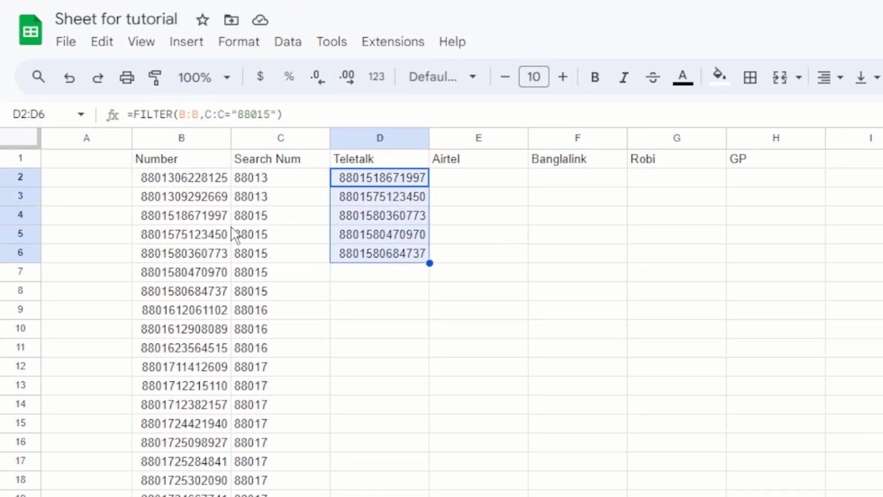
click(215, 217)
click(370, 249)
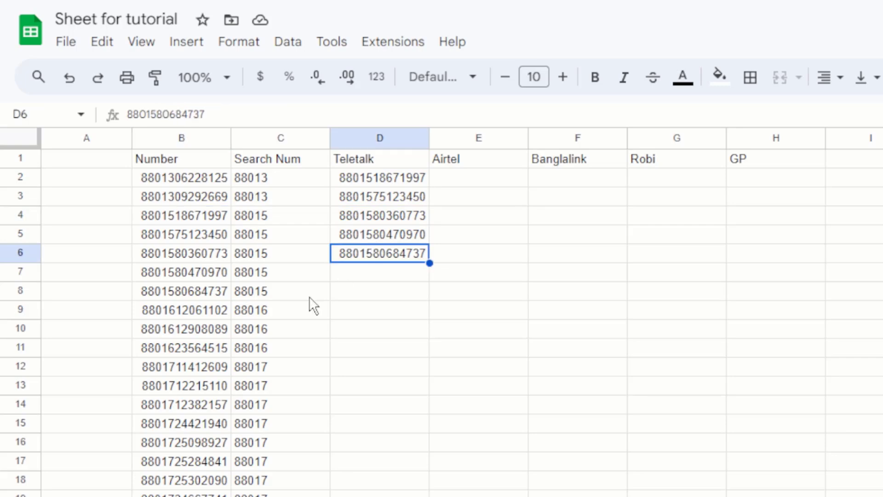
click(397, 272)
click(373, 181)
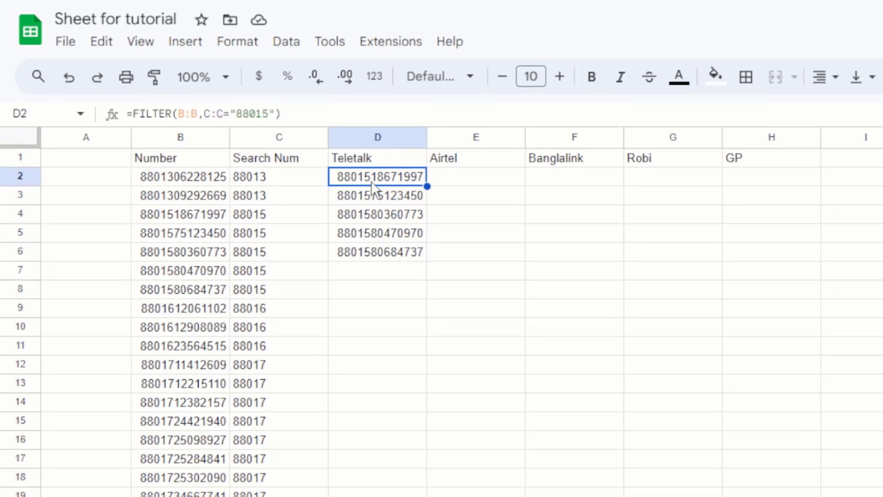
click(475, 179)
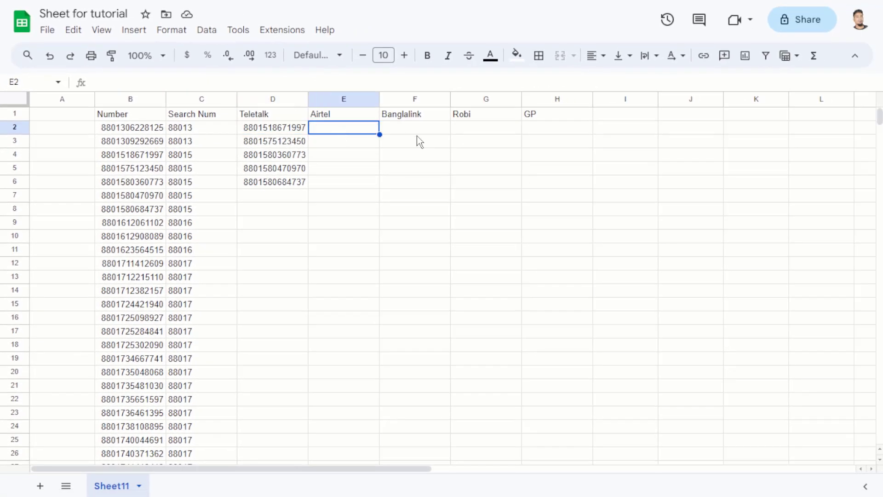
click(417, 137)
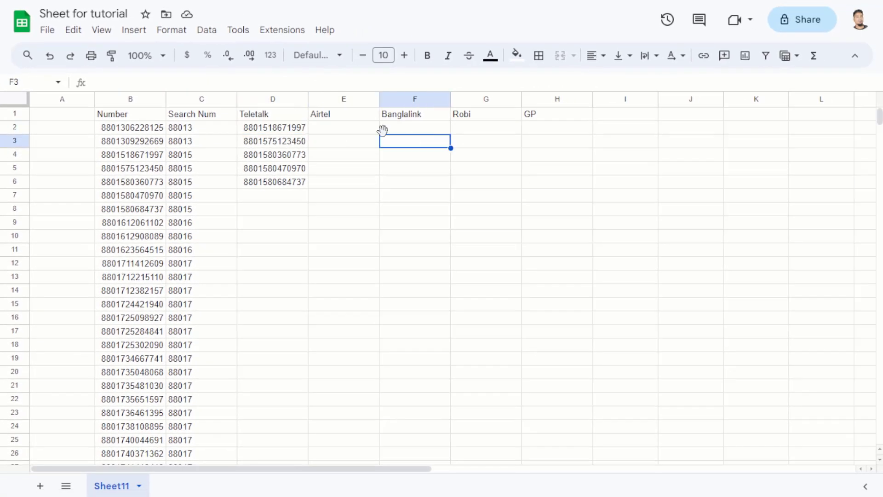
Copy the full FILTER formula text from D2, leaving the cell unchanged
click(286, 130)
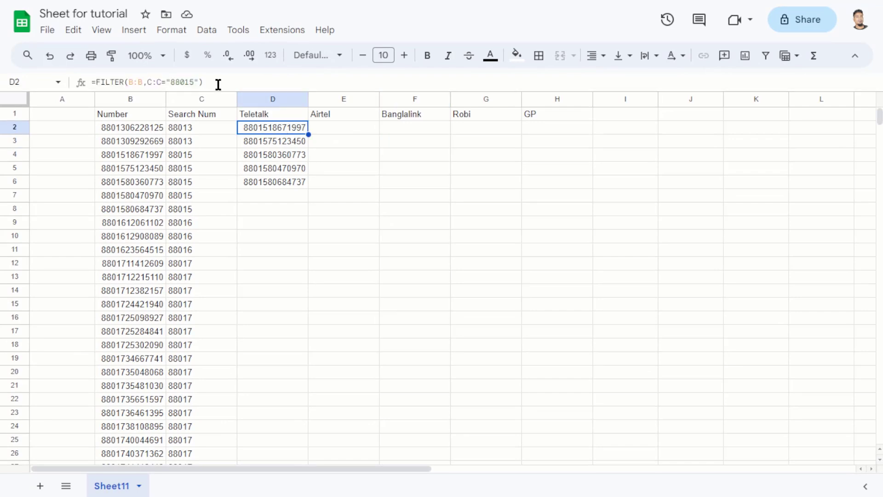
click(213, 83)
drag(213, 83, 178, 84)
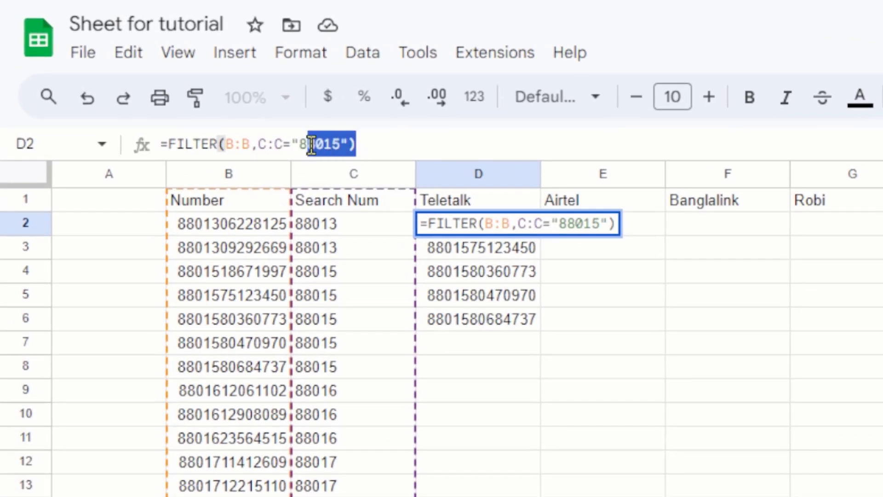
drag(311, 146, 142, 140)
key(ctrl+c)
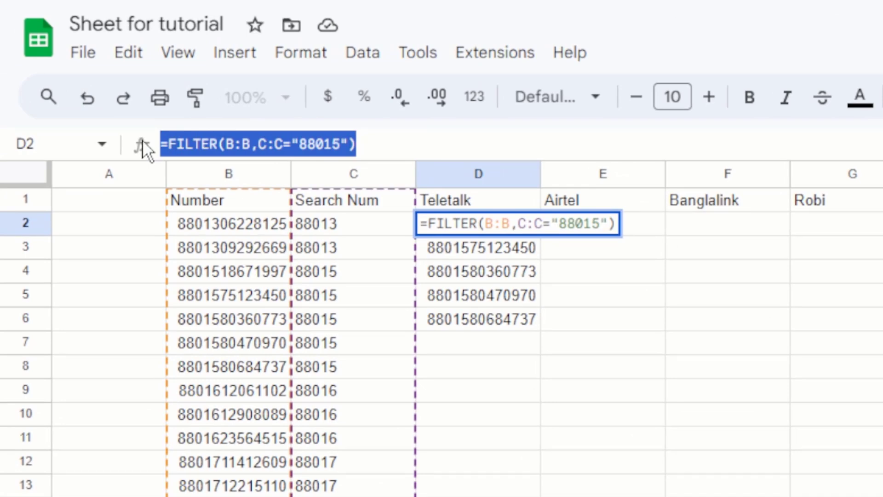
key(Escape)
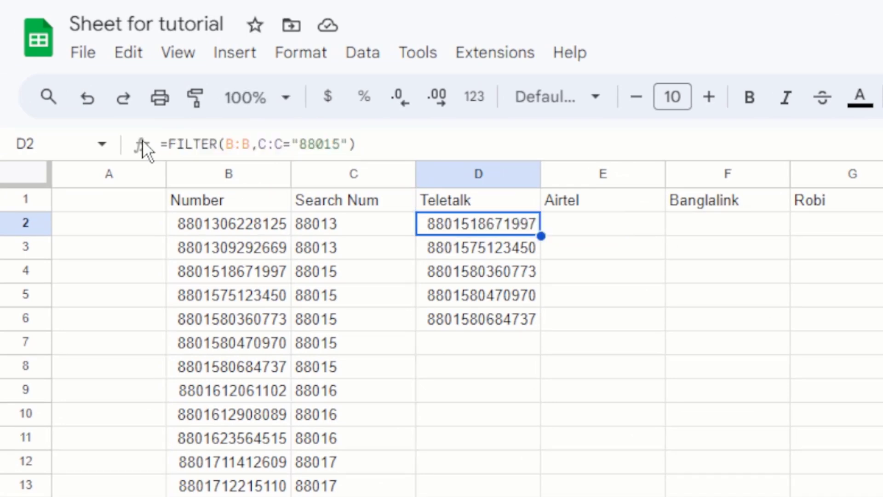
Paste the copied formula into E2 under Airtel and change its prefix to make it =FILTER(B:B,C:C="88016")
click(575, 220)
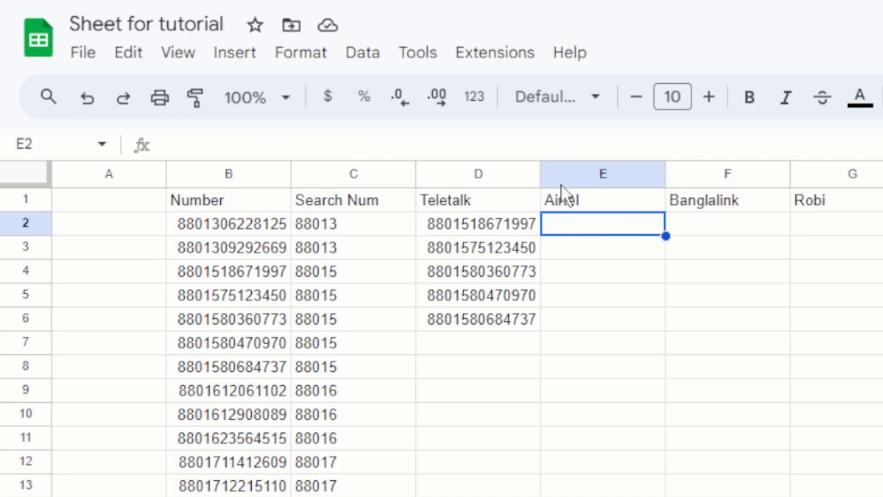
click(363, 144)
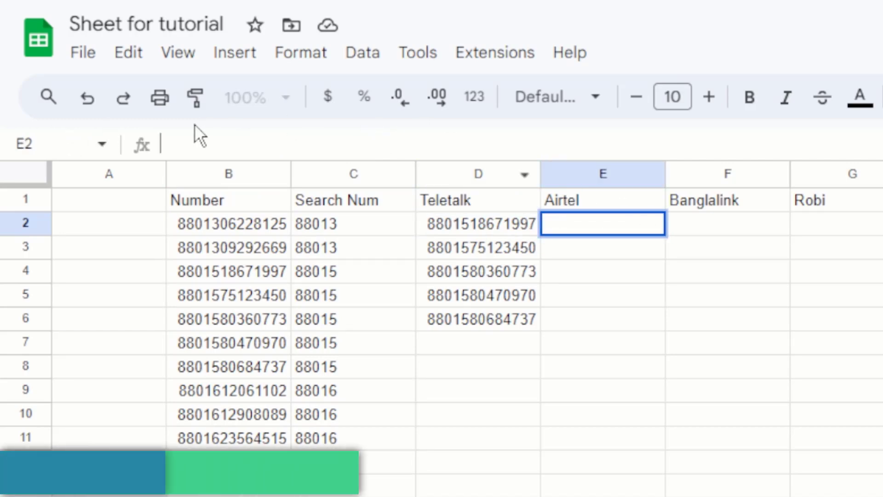
key(ctrl+v)
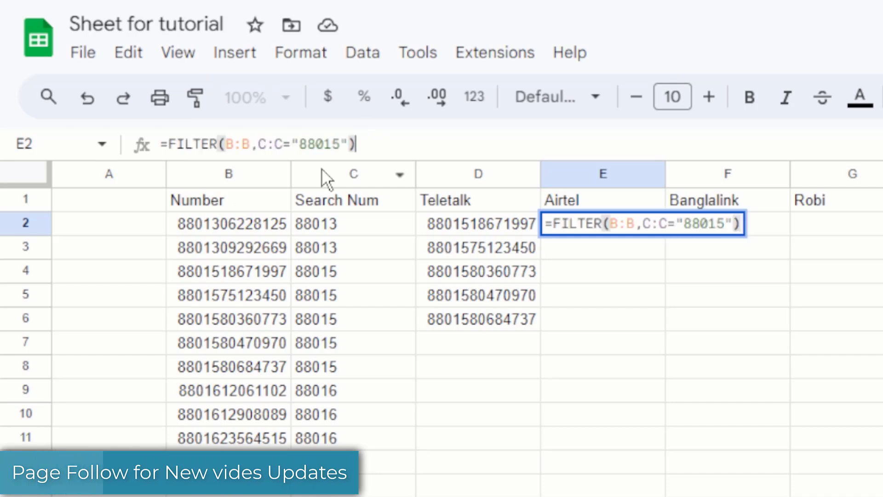
click(339, 144)
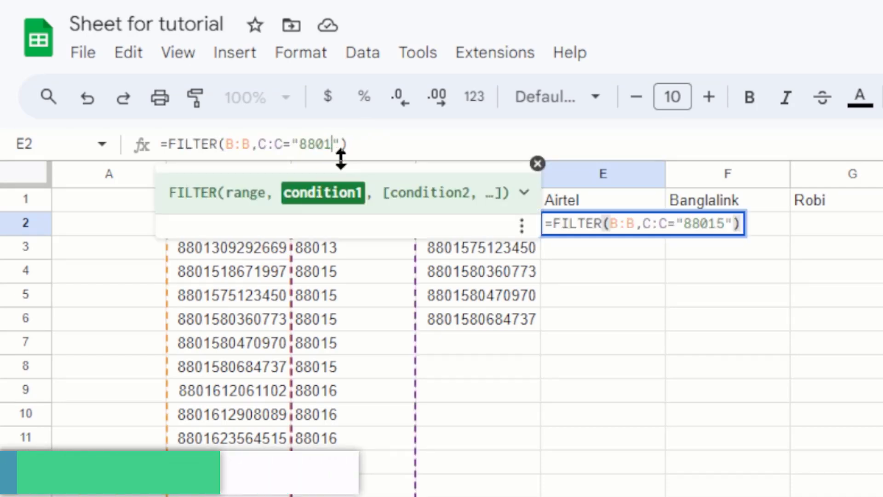
key(BackSpace)
text(6)
key(Return)
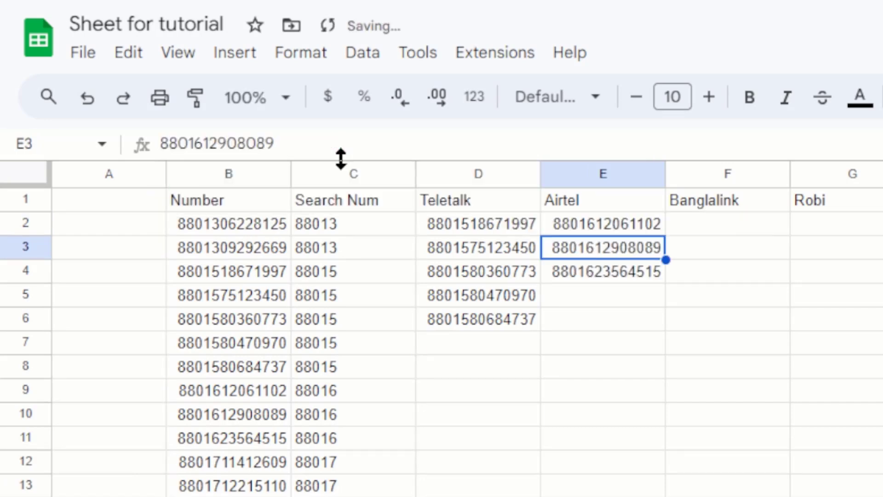
click(611, 294)
click(620, 228)
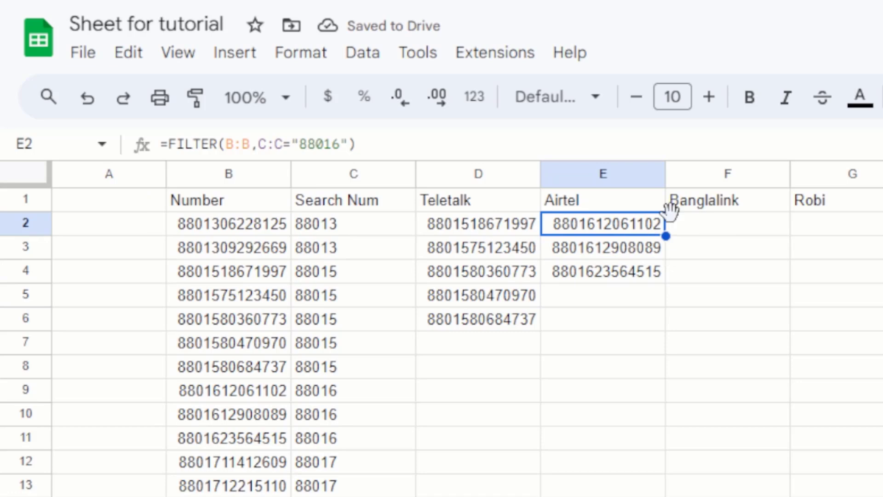
Paste the copied formula into F2 under Banglalink and change its prefix to make it =FILTER(B:B,C:C="88019")
click(727, 231)
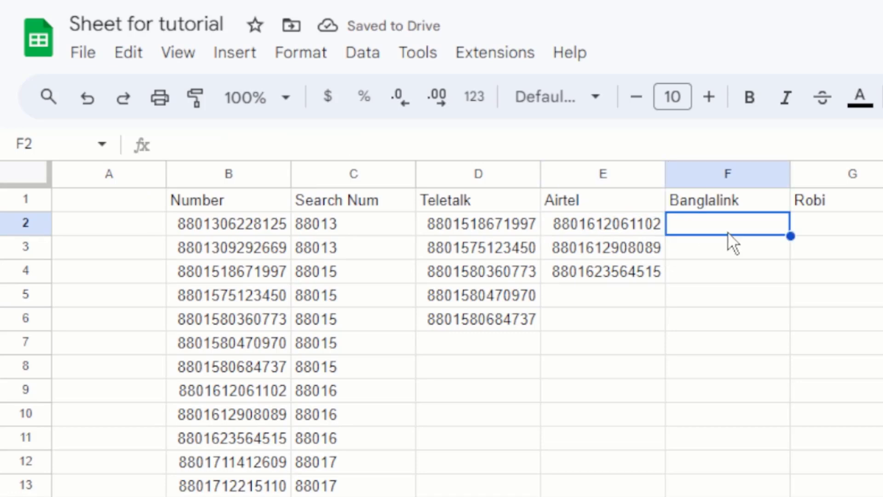
click(243, 137)
key(ctrl+v)
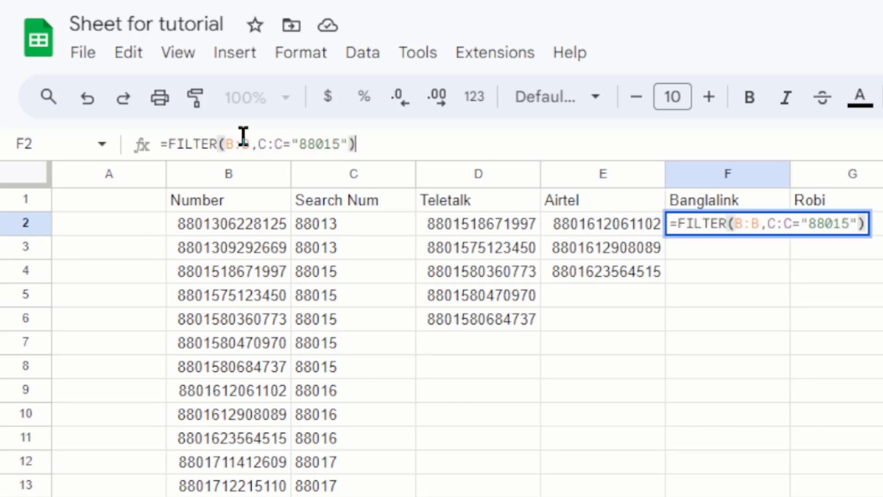
click(343, 144)
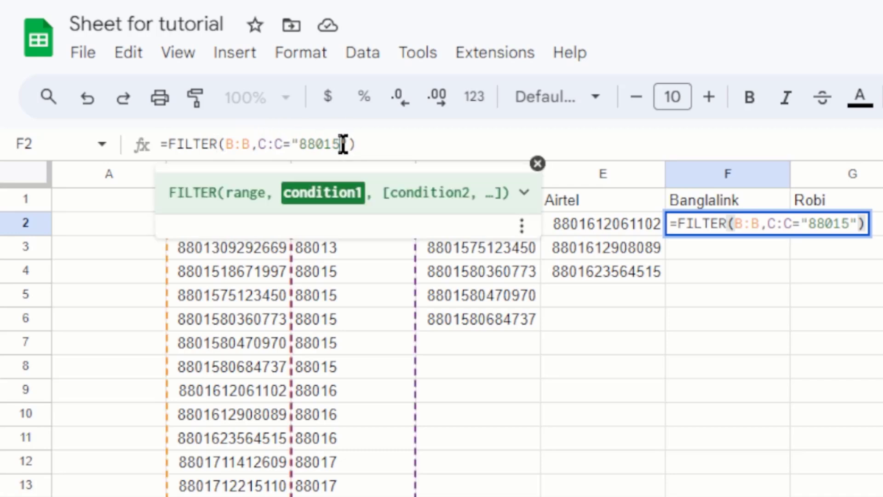
key(BackSpace)
text(9)
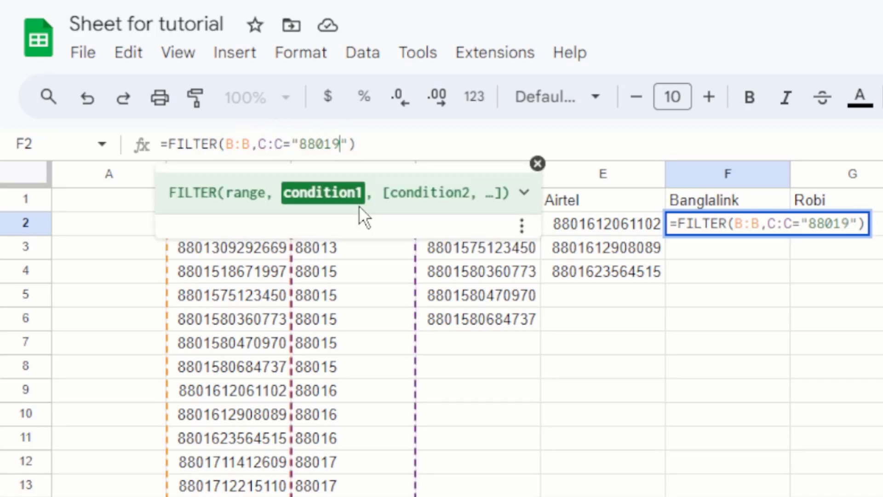
key(Return)
click(581, 194)
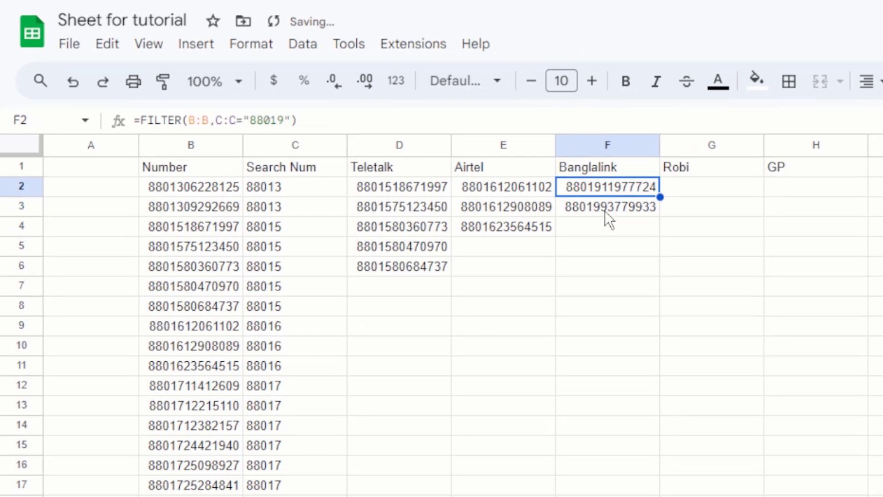
click(605, 214)
Paste the copied formula into G2 under Robi and change its prefix to make it =FILTER(B:B,C:C="88018")
click(702, 190)
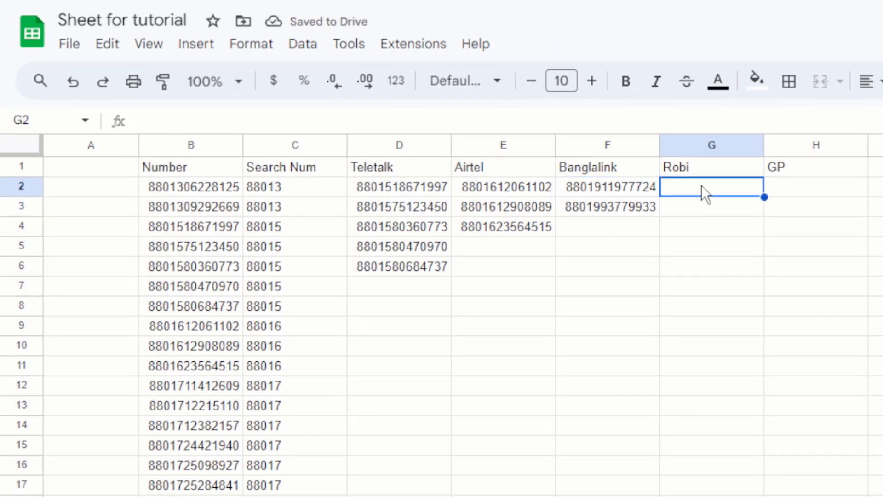
click(207, 118)
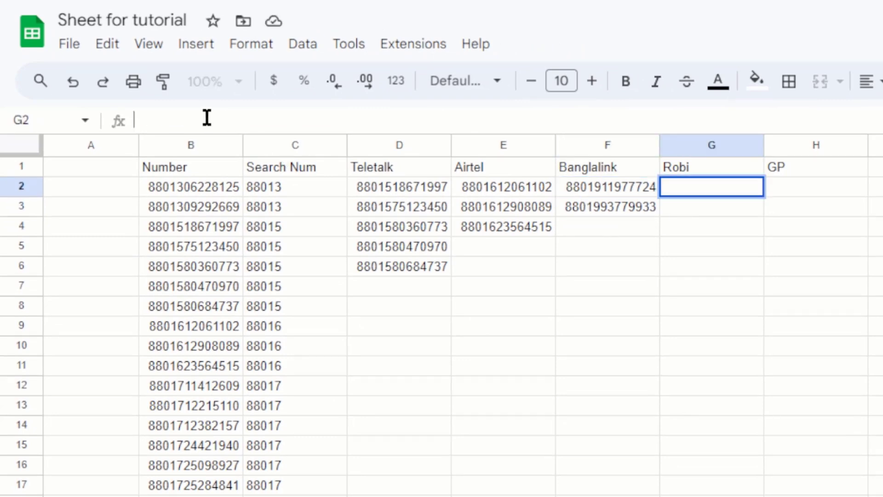
key(ctrl+v)
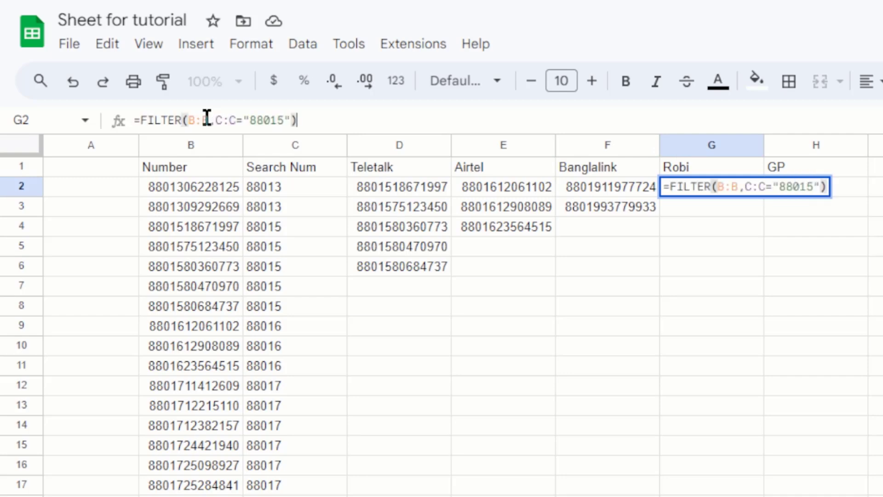
click(285, 120)
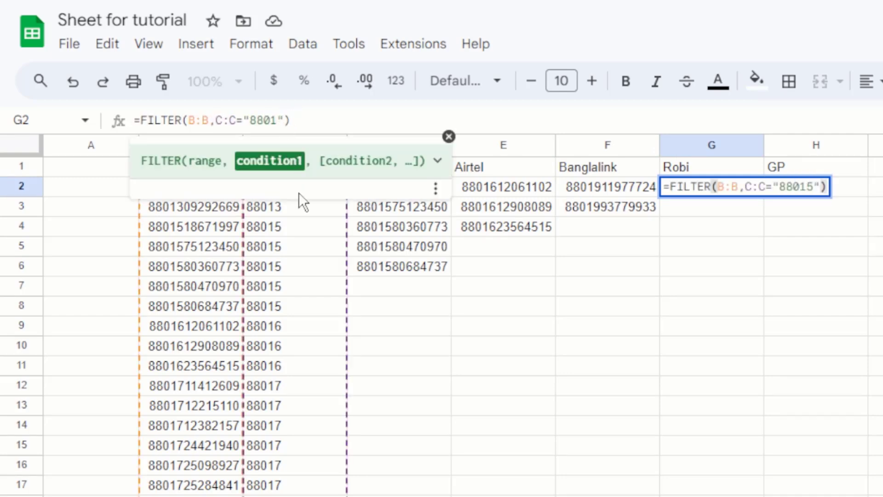
key(BackSpace)
text(8)
key(Return)
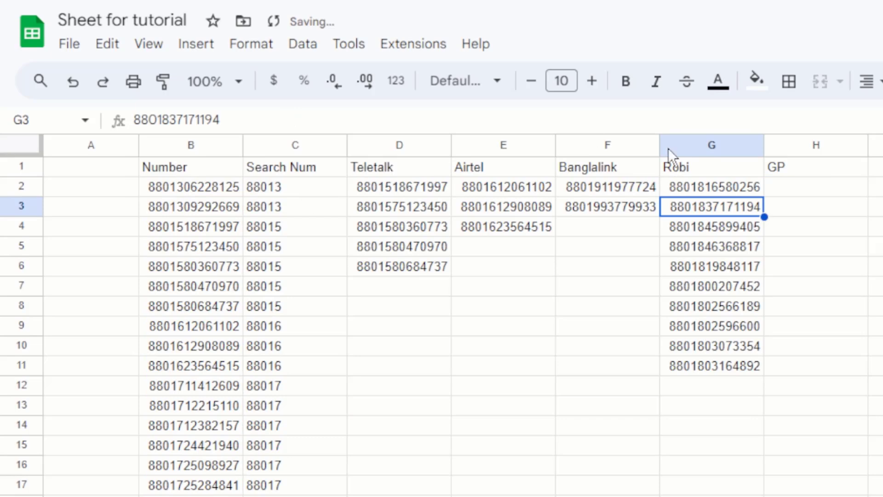
click(786, 265)
click(716, 233)
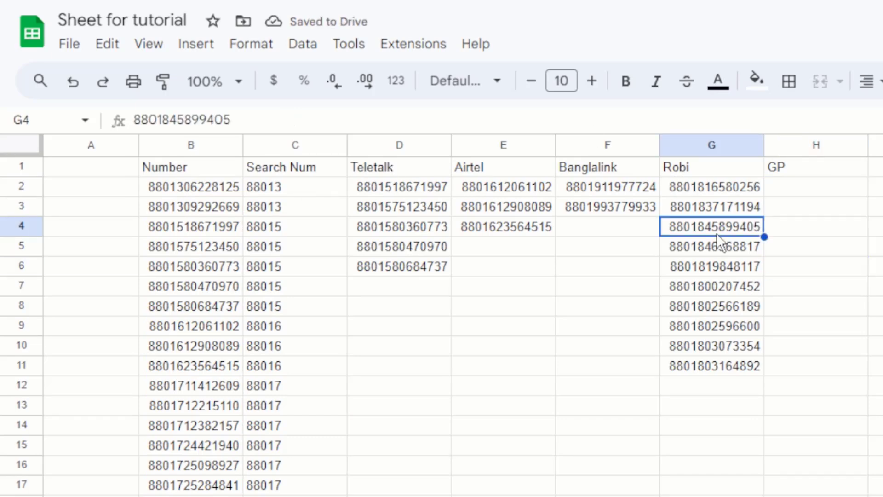
Look through the Number and Search Num columns for the remaining GP prefixes, and return to cell H2 under GP
click(810, 189)
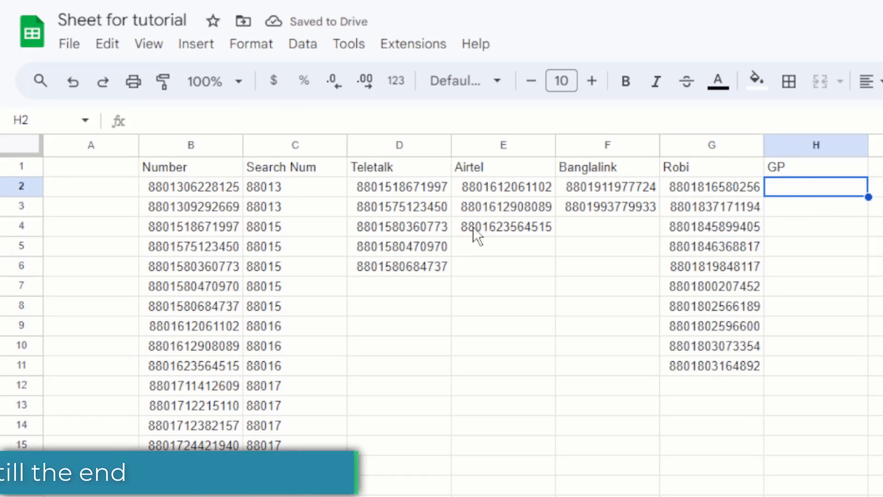
click(180, 411)
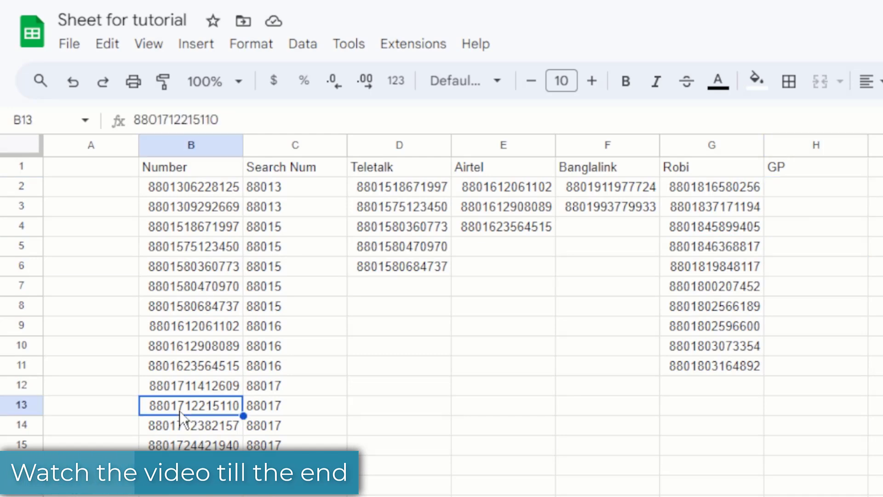
scroll(181, 414, down, 5)
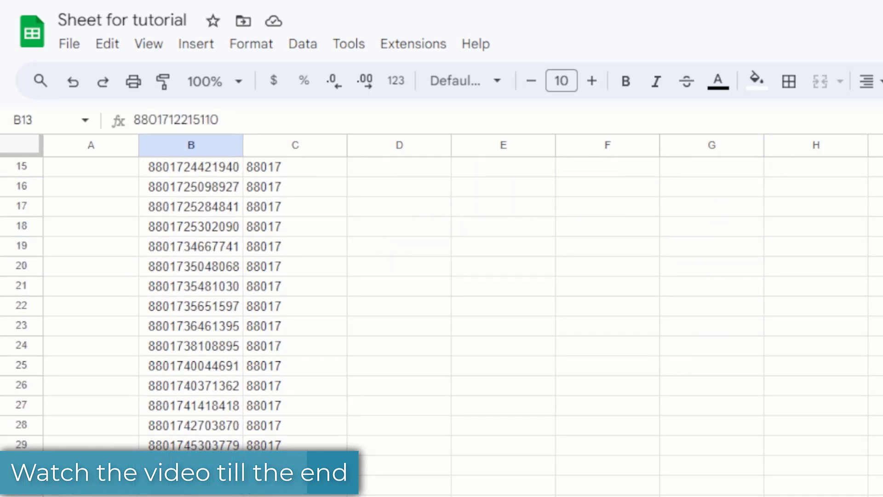
scroll(184, 299, down, 3)
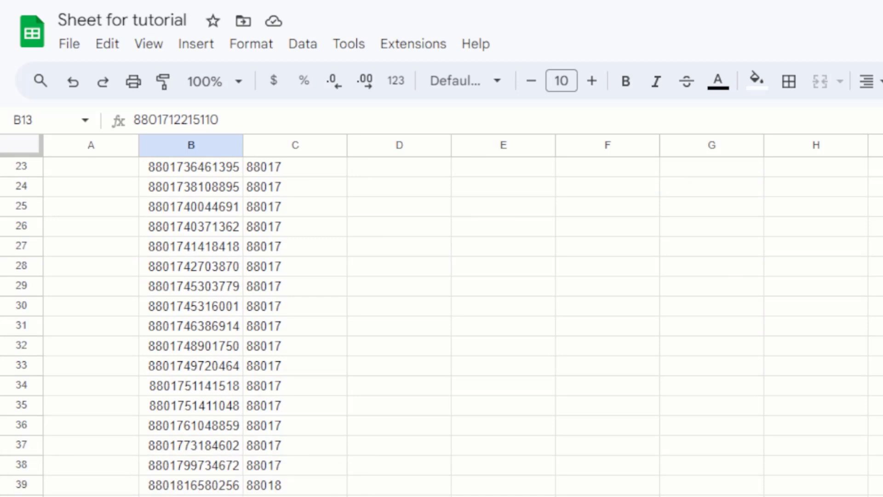
click(191, 496)
scroll(387, 488, up, 8)
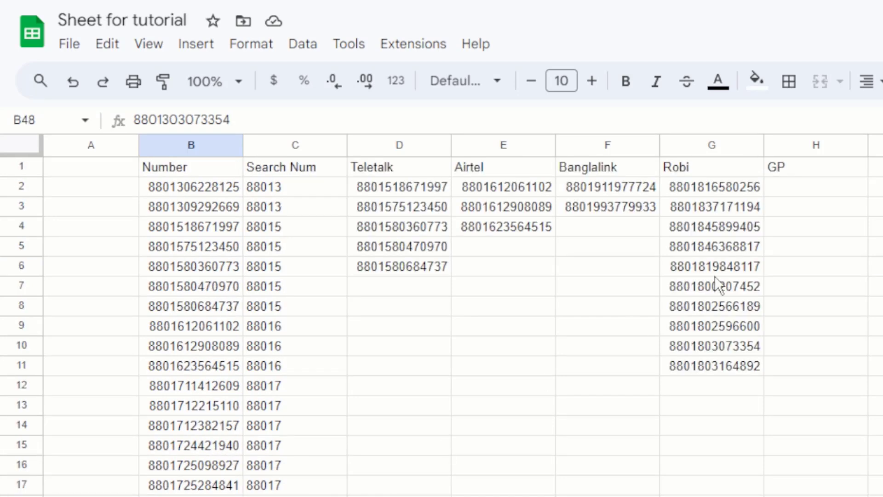
click(823, 175)
click(811, 187)
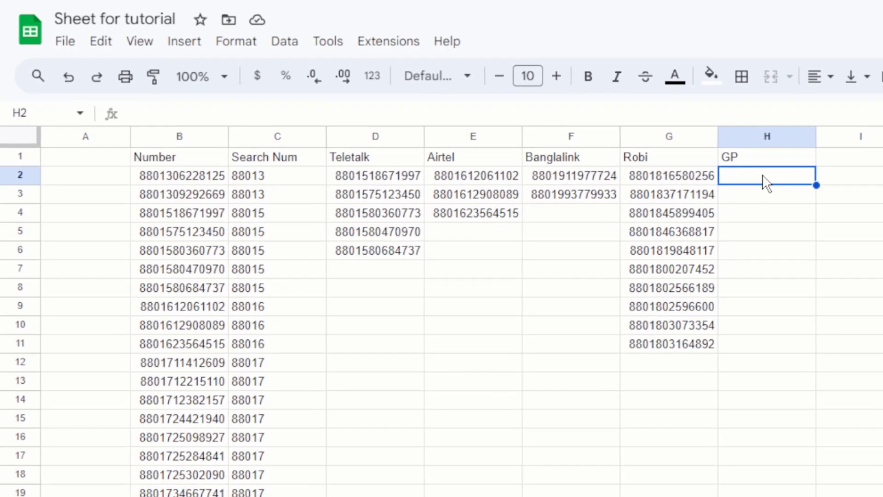
text(=fi)
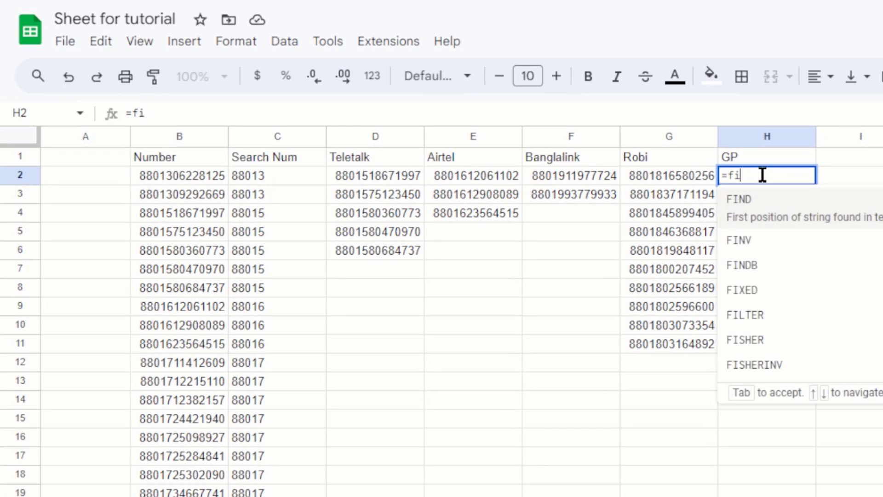
key(BackSpace)
key(BackSpace)
key(BackSpace)
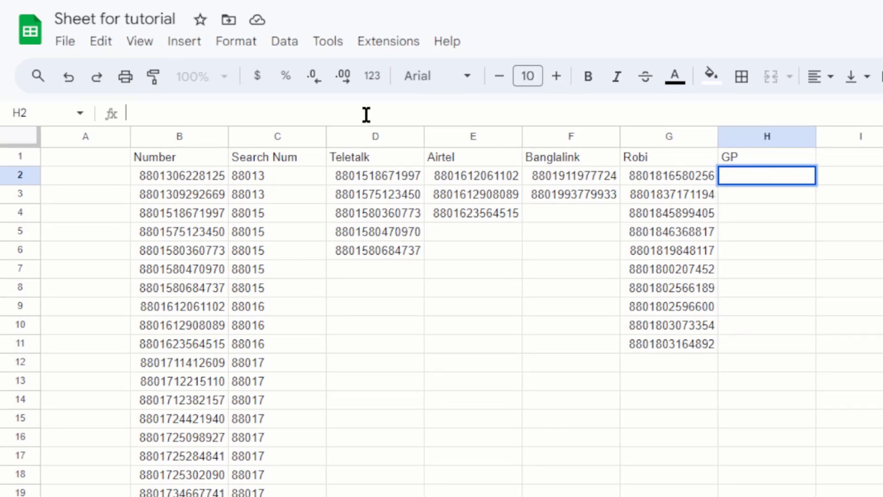
Paste the copied formula into H2 and rework it into the start of an array: ={FILTER(B:B,C:C="88013");
text(=FILTER(B:B,C:C="88015"))
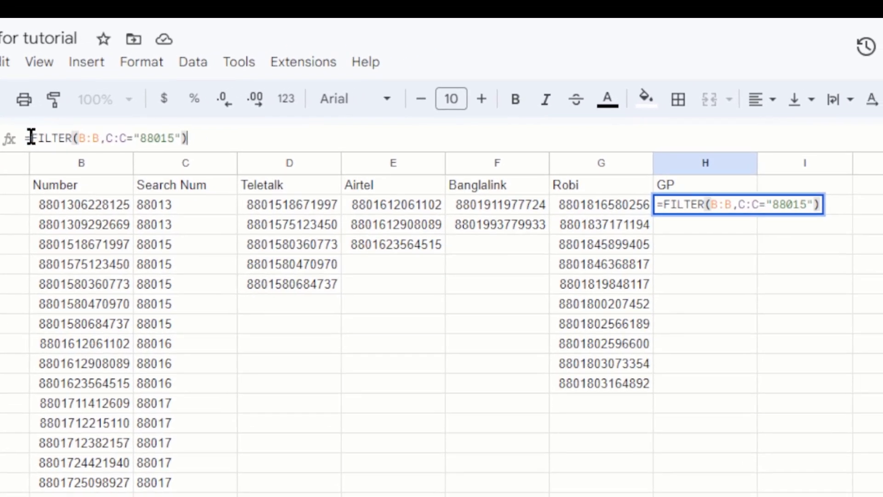
click(31, 137)
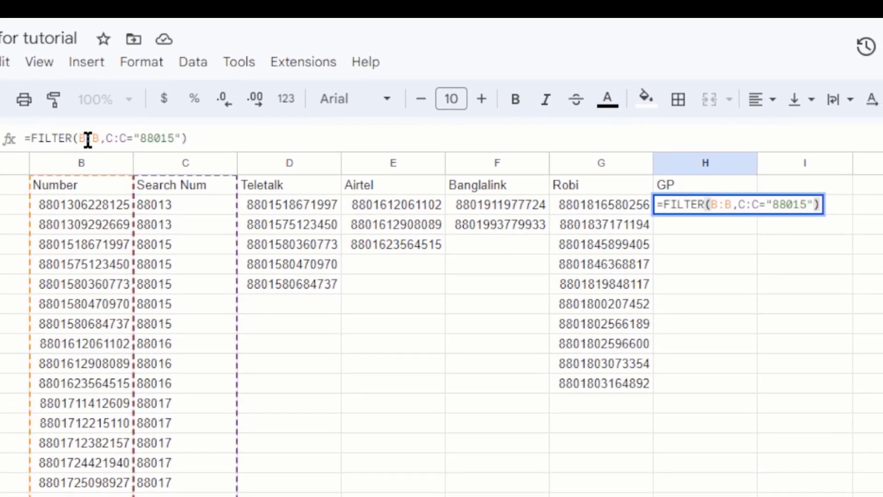
text({)
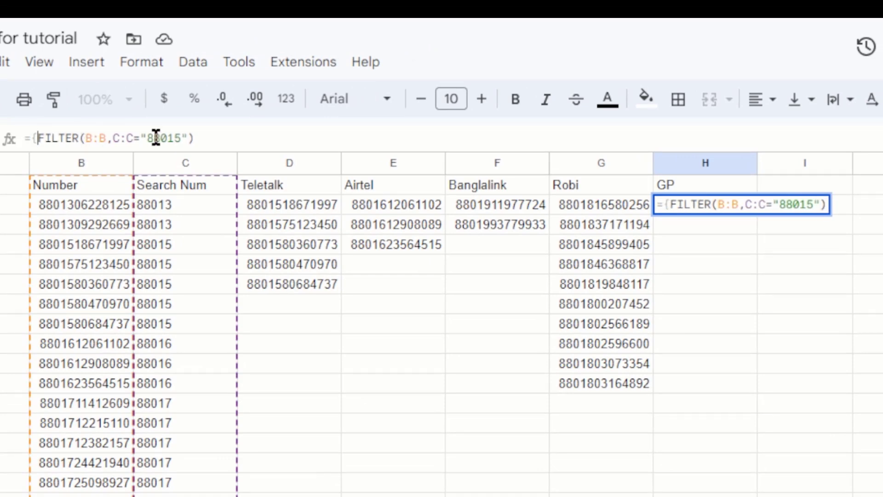
click(215, 137)
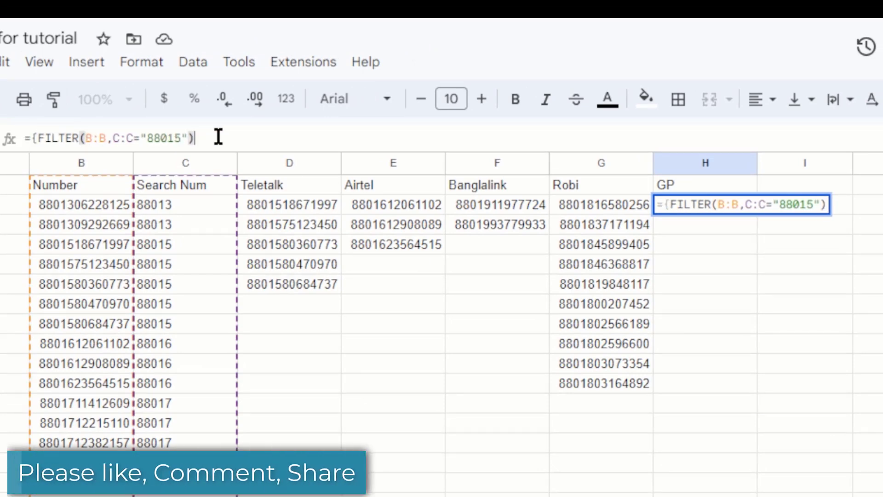
click(180, 138)
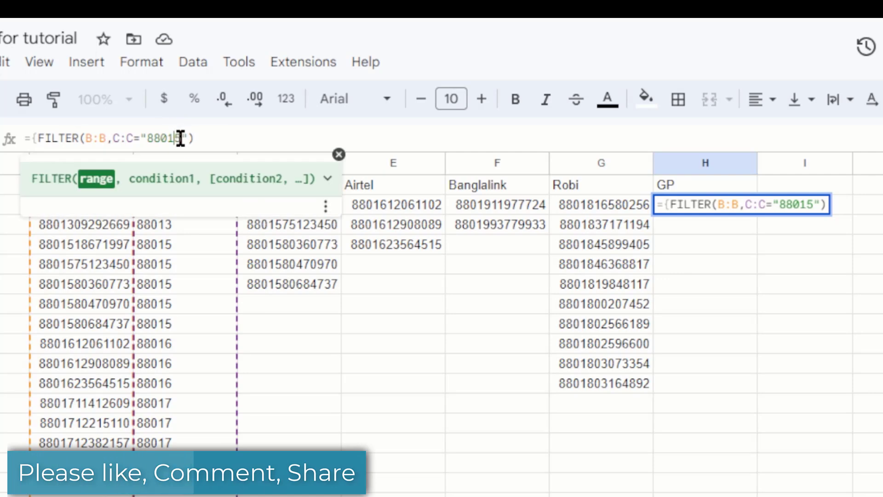
key(BackSpace)
text(3)
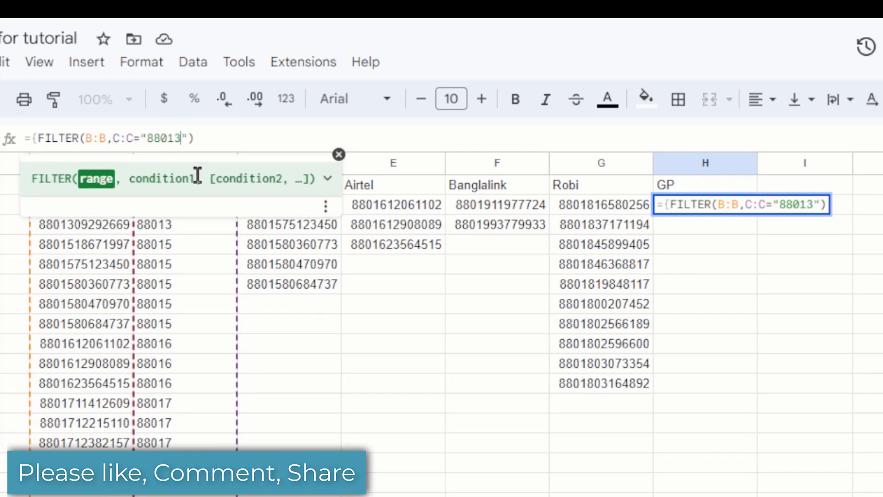
click(213, 130)
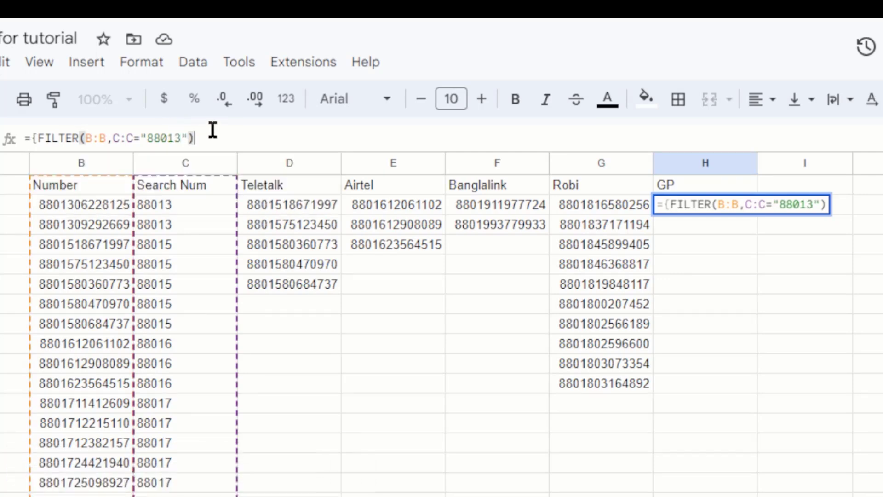
text(;)
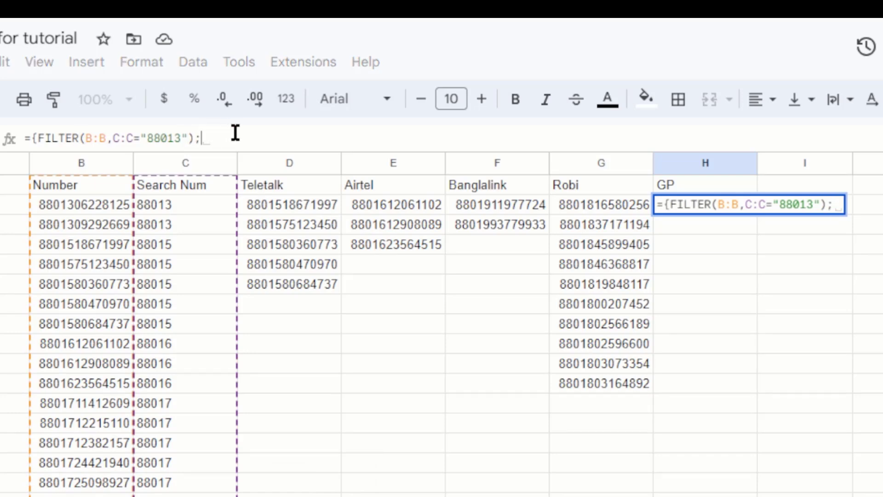
Append the copied formula in H2 as the second array part, change its prefix to 88017, and add the closing curly brace
text(=FILTER(B:B,C:C="88015"))
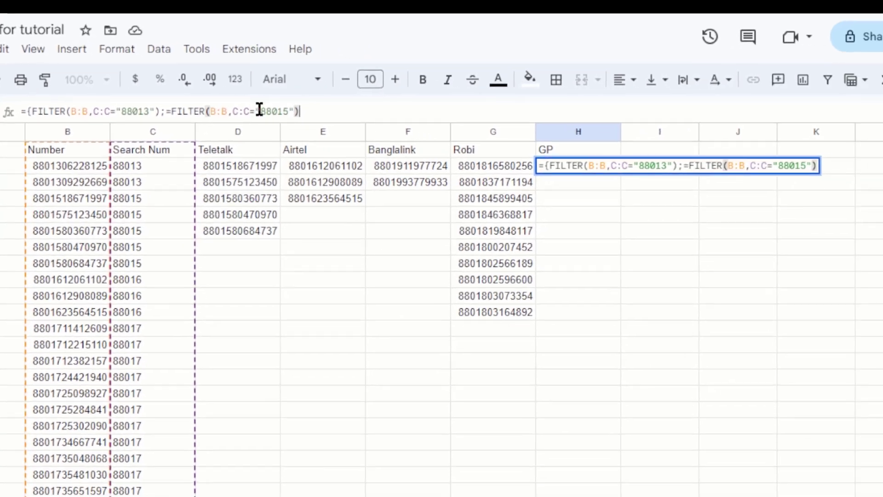
click(281, 107)
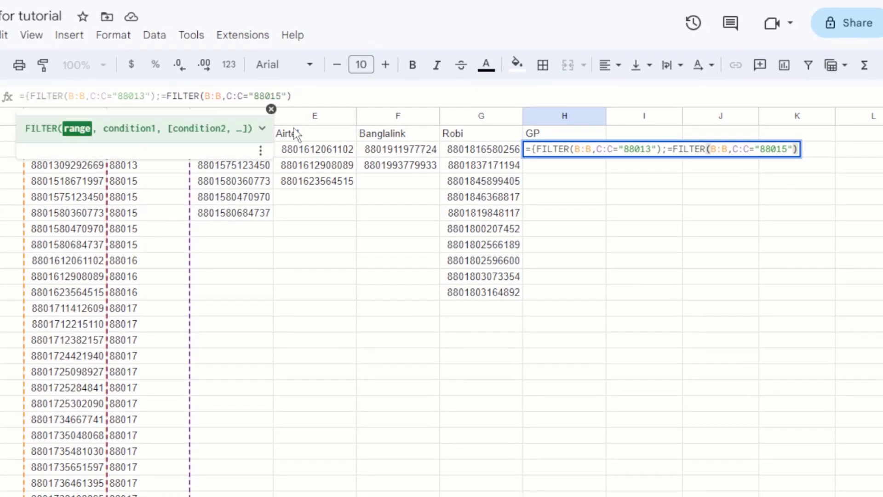
key(BackSpace)
text(7)
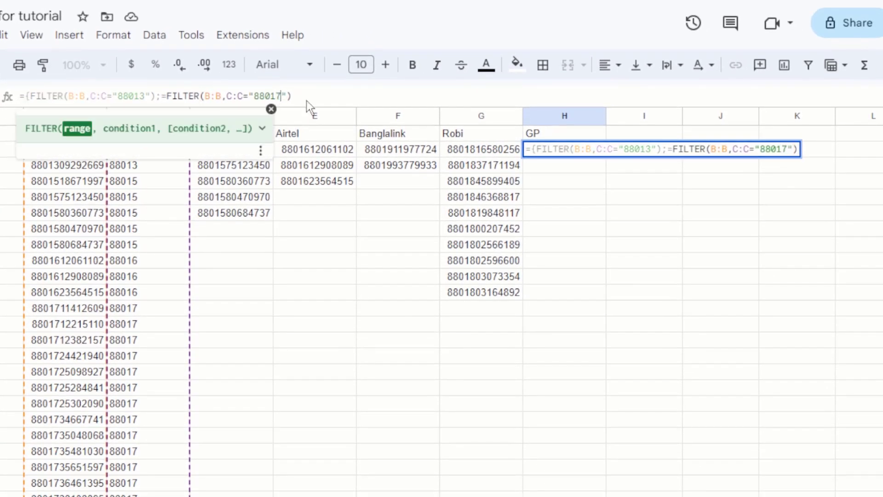
click(294, 94)
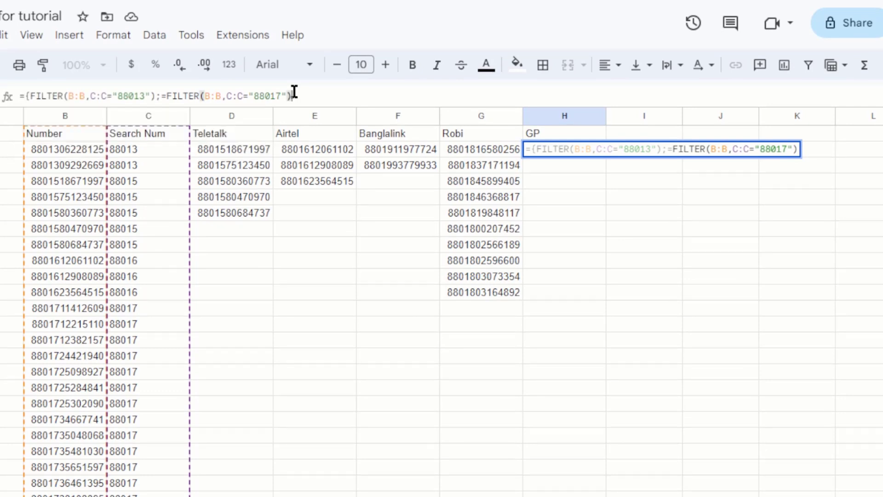
text(})
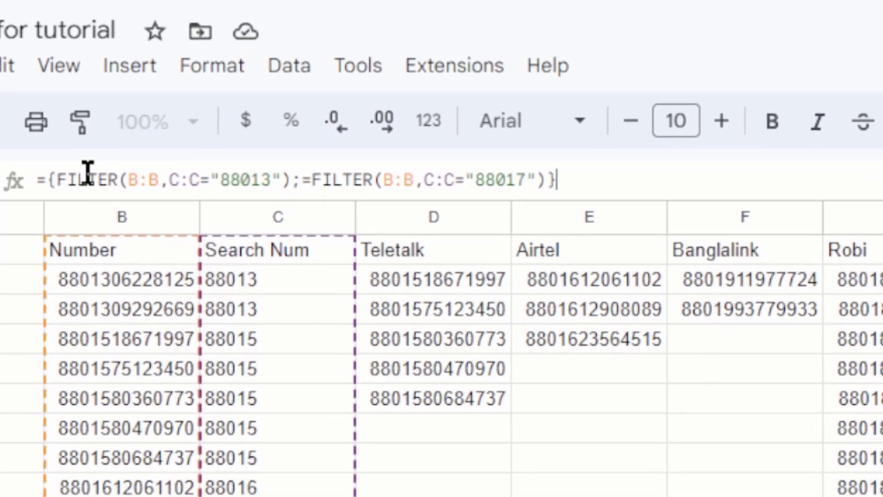
Remove the extra equals sign before the second FILTER in H2 and enter ={FILTER(B:B,C:C="88013");FILTER(B:B,C:C="88017")}
click(311, 181)
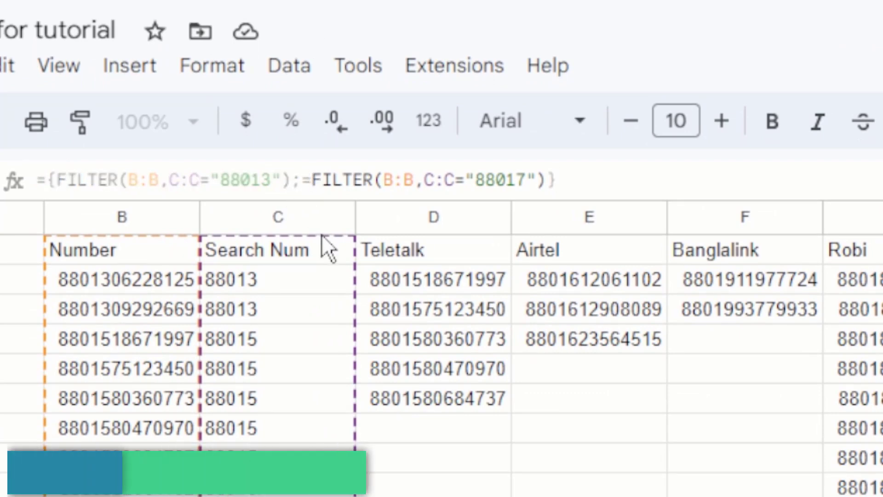
key(BackSpace)
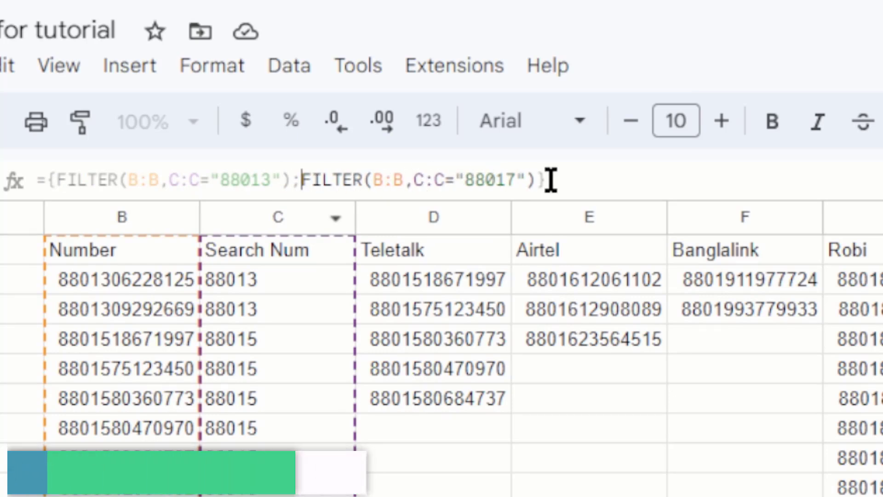
click(573, 176)
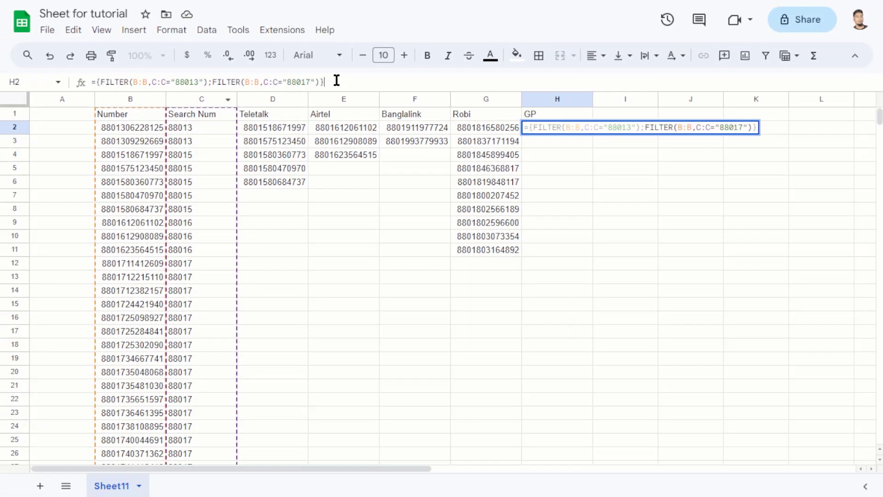
key(Return)
Check the numbers listed under GP against the array formula in H2, and select the header cells B1:H1
click(567, 174)
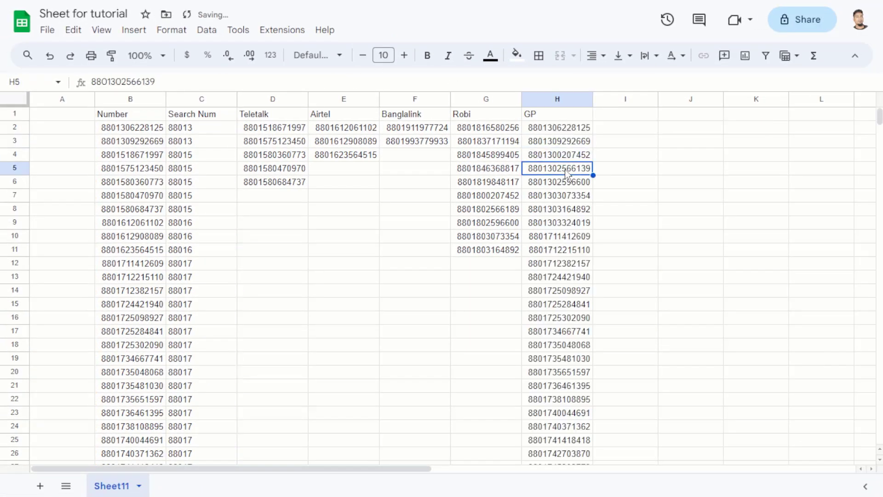
scroll(558, 285, down, 5)
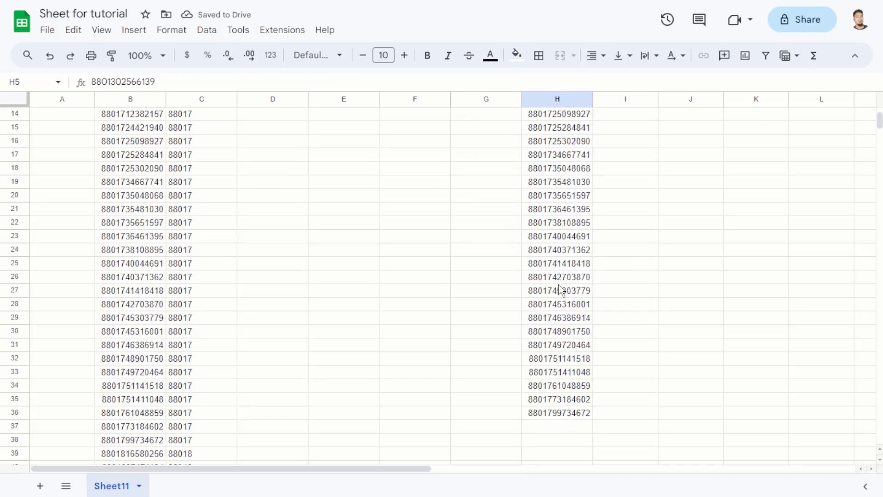
scroll(559, 289, up, 5)
click(561, 144)
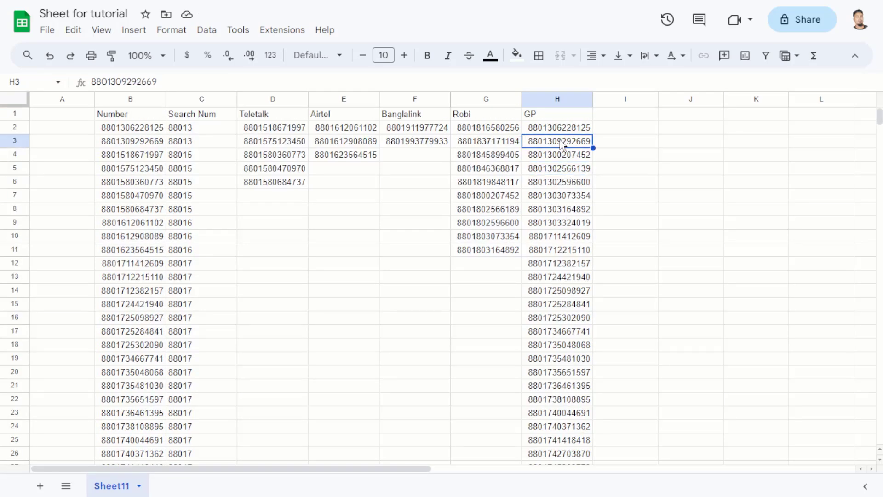
click(559, 131)
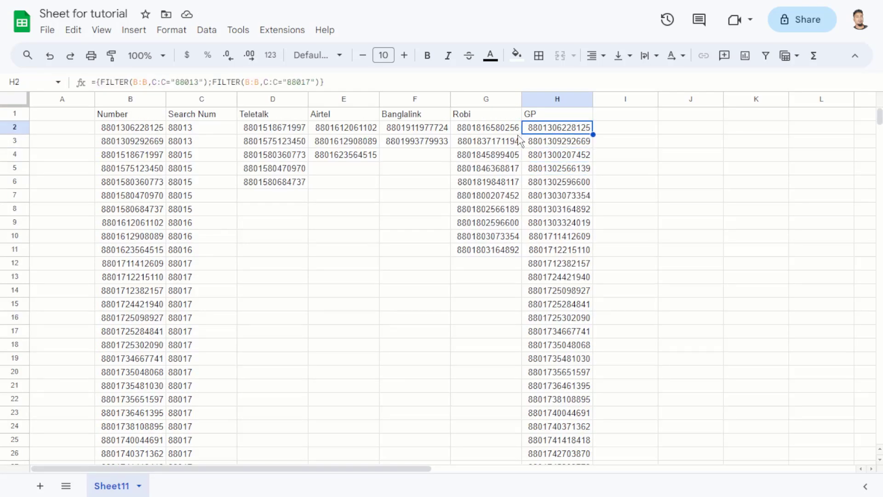
click(554, 144)
click(558, 211)
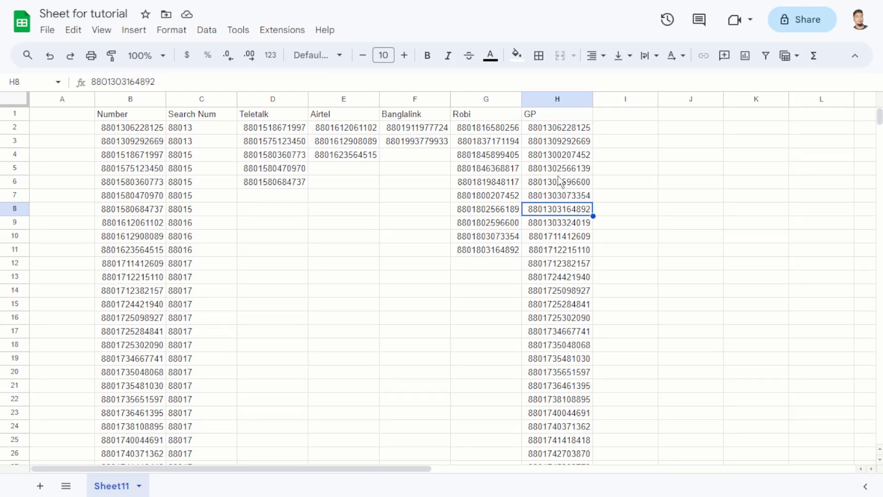
click(559, 169)
click(564, 129)
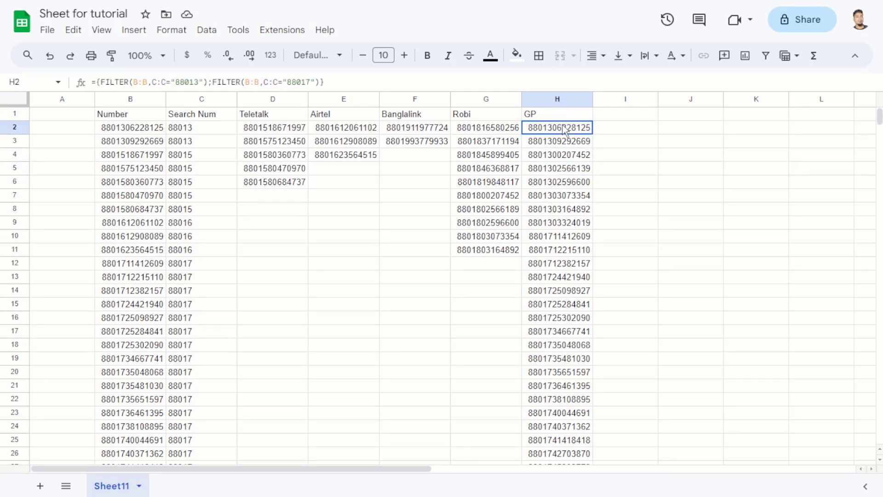
click(556, 158)
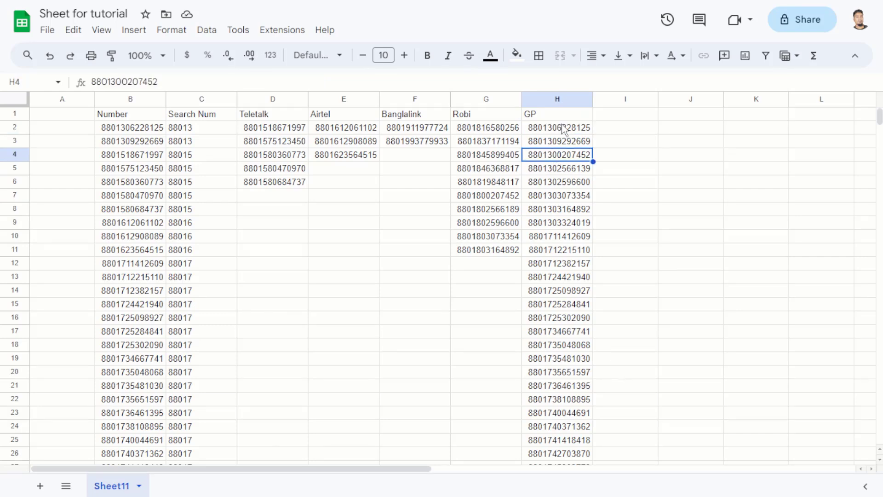
click(562, 128)
click(559, 160)
click(555, 129)
click(556, 184)
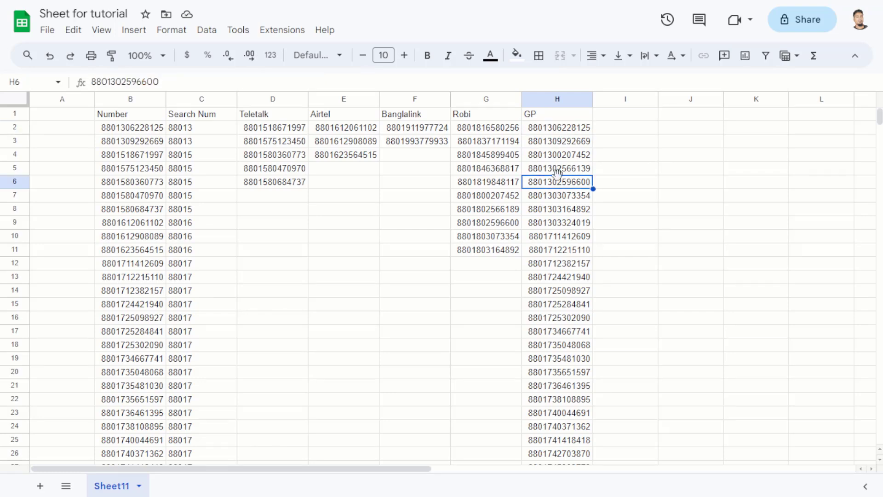
click(567, 133)
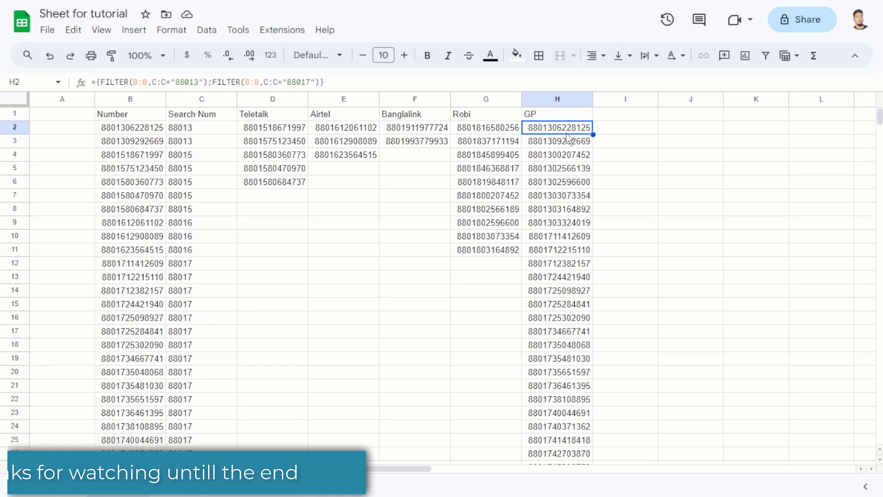
drag(131, 114, 532, 118)
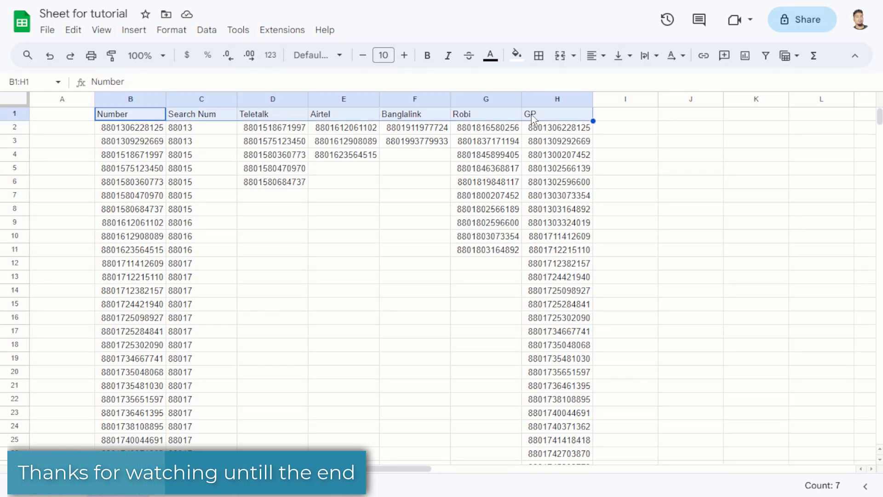